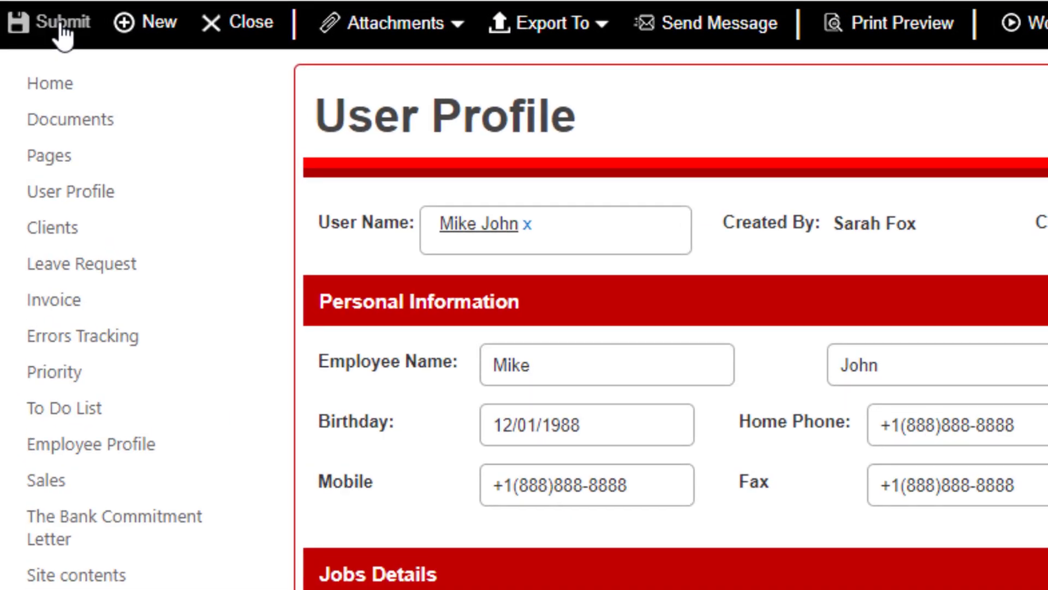
- Submit the User Profile form and approve the request in the SPARK WorkFlow dialog
click(61, 24)
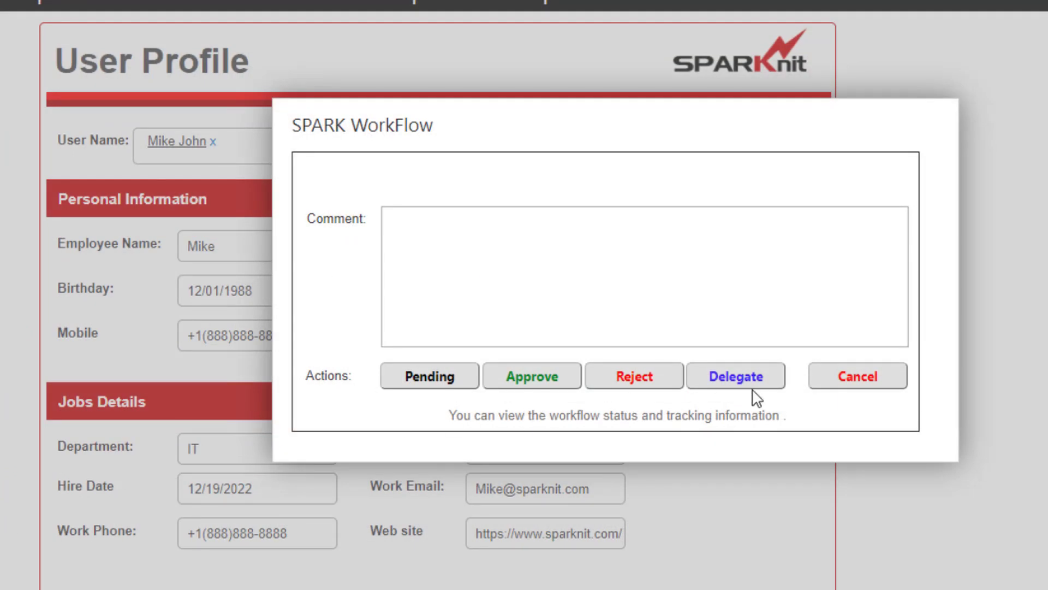
click(552, 427)
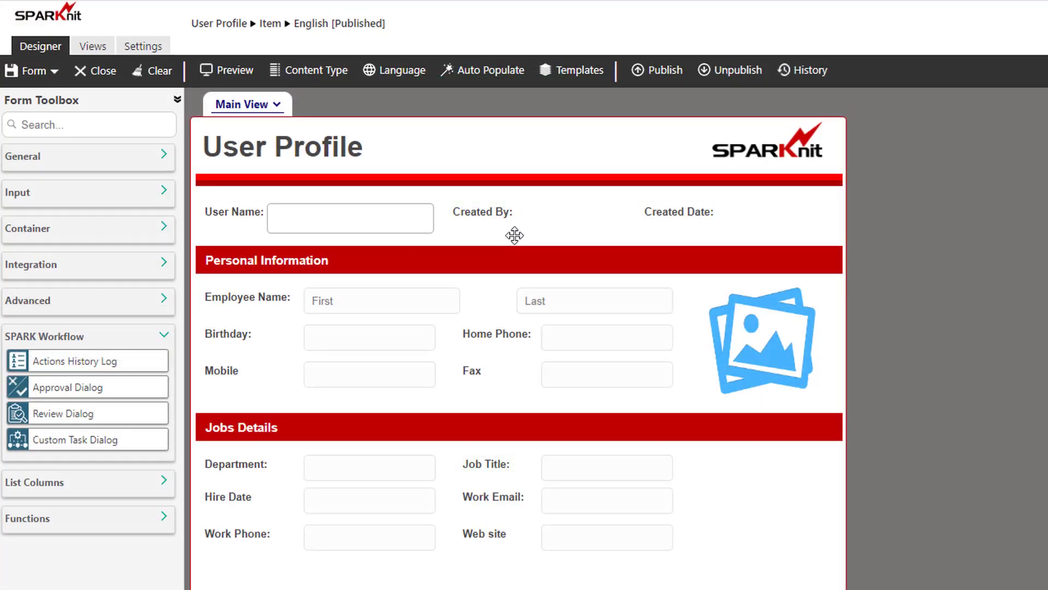
- Add the SPARK Workflow Approval Dialog and Review Dialog to the User Profile form below the Jobs Details section
scroll(326, 444, down, 5)
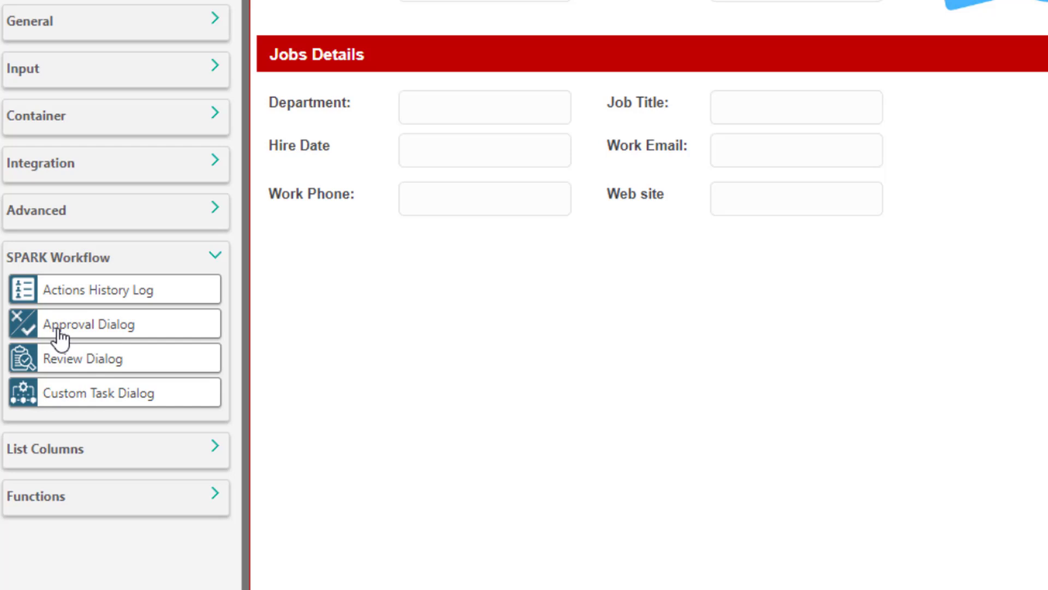
drag(60, 334, 481, 381)
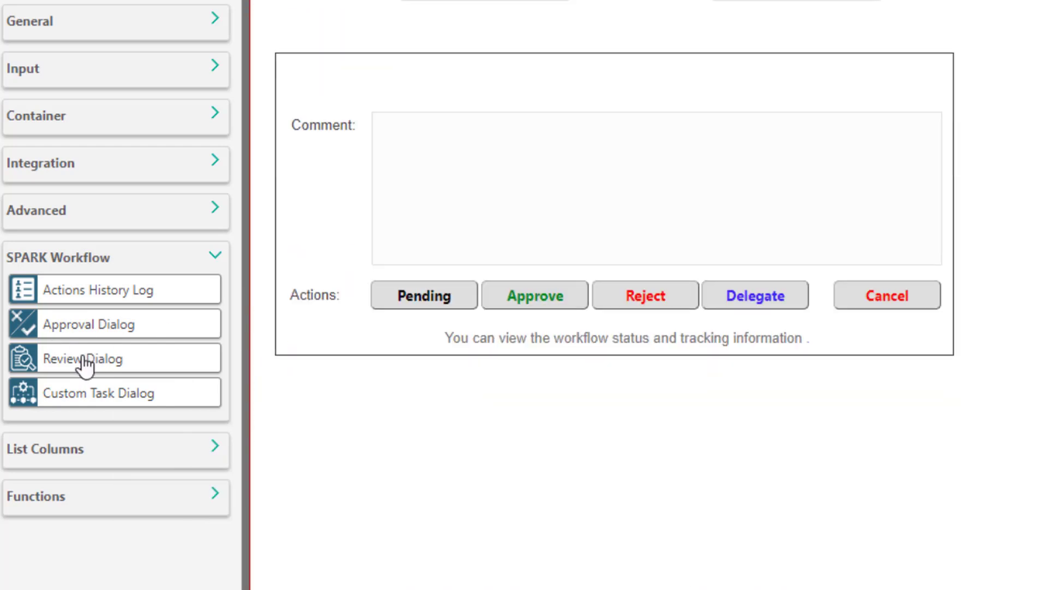
drag(85, 365, 540, 372)
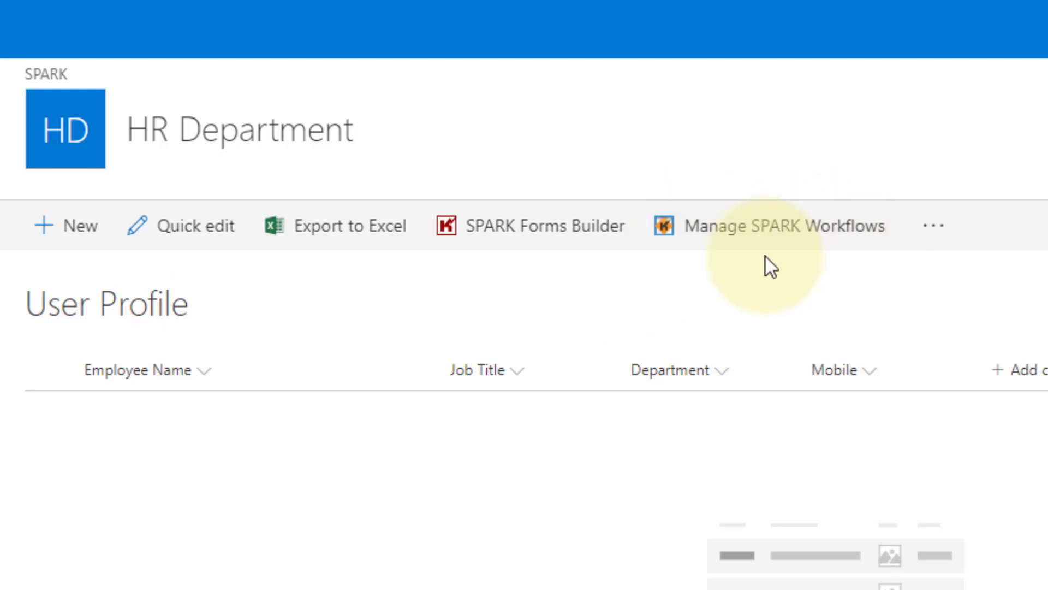
- Open SPARK workflow management for the User Profile list and create a new list workflow
click(721, 241)
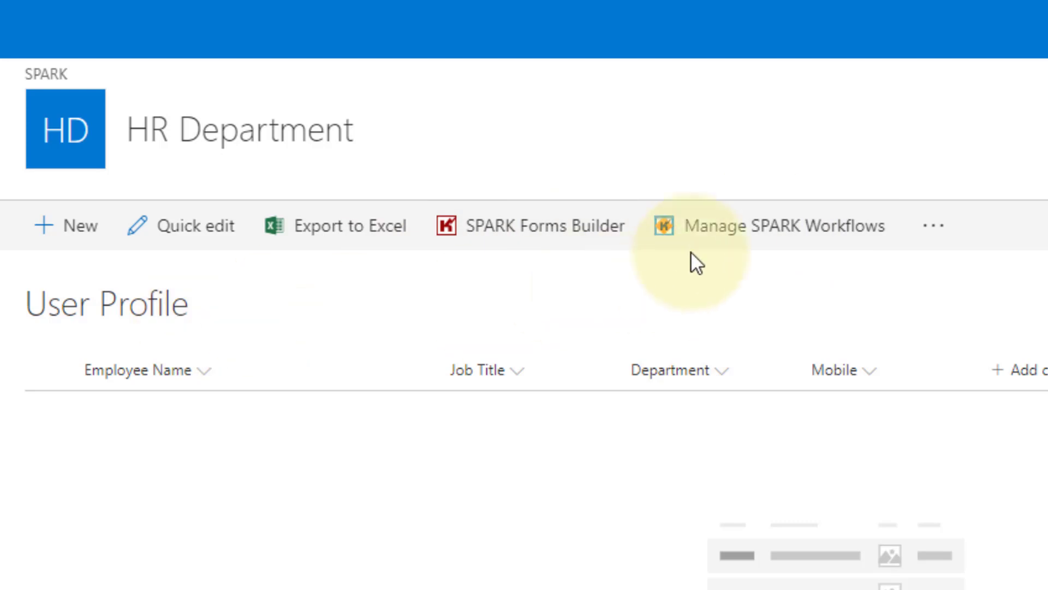
click(747, 240)
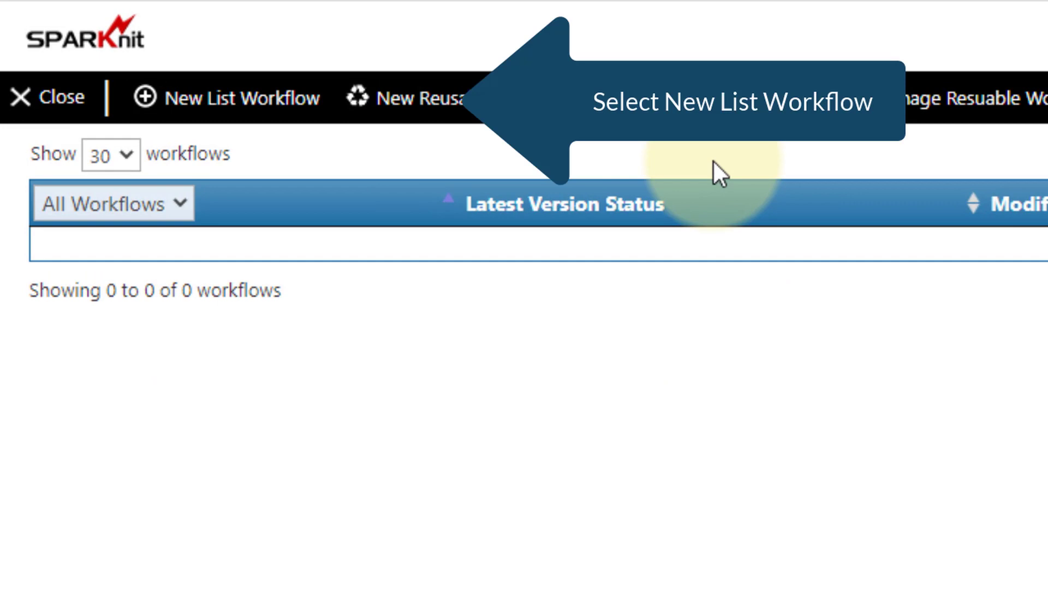
click(252, 97)
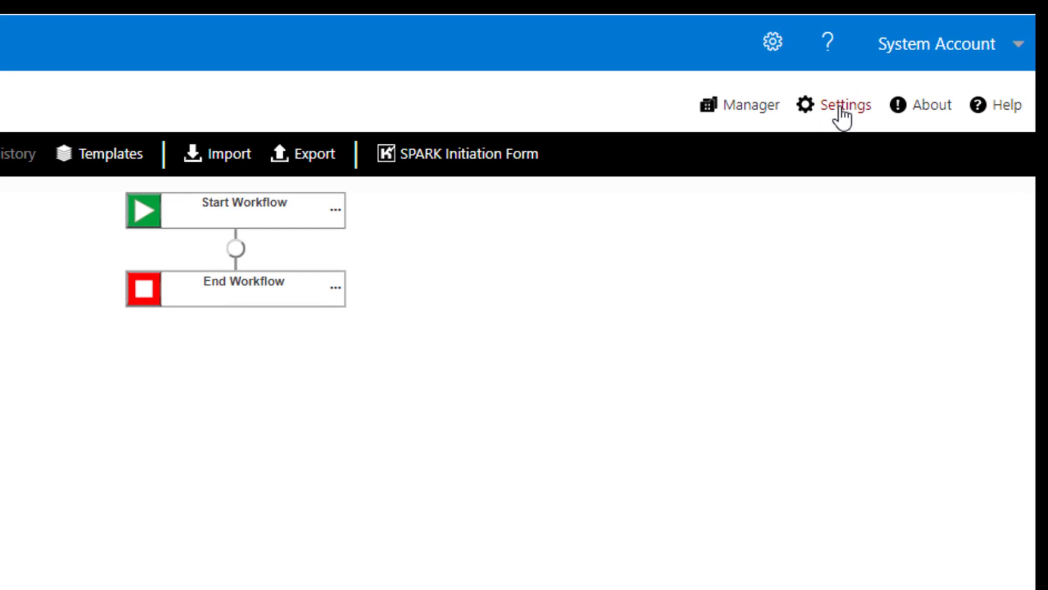
- In the workflow settings, set the title to "Manage User Profile" and make it start when an item is created
click(842, 109)
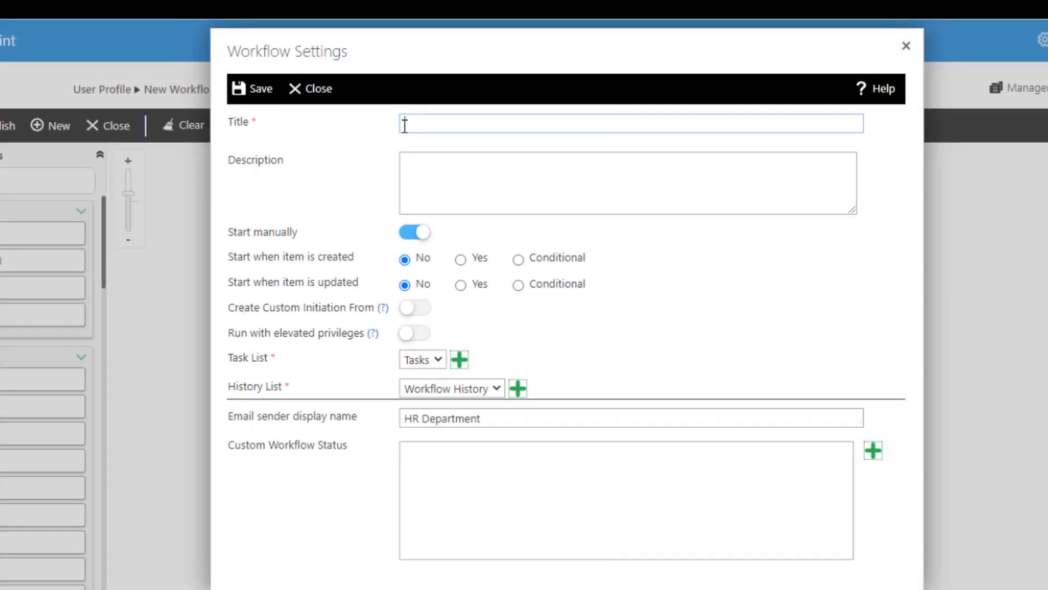
text(Manage User Profile)
click(359, 260)
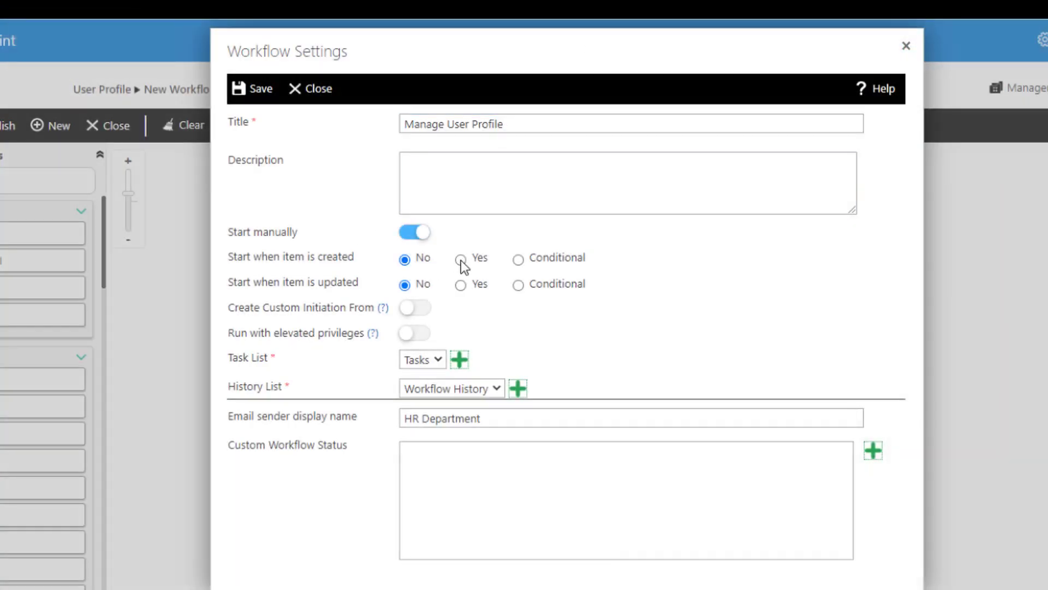
- Add the custom workflow statuses Approve and Reject, and save the workflow settings
click(873, 450)
click(563, 362)
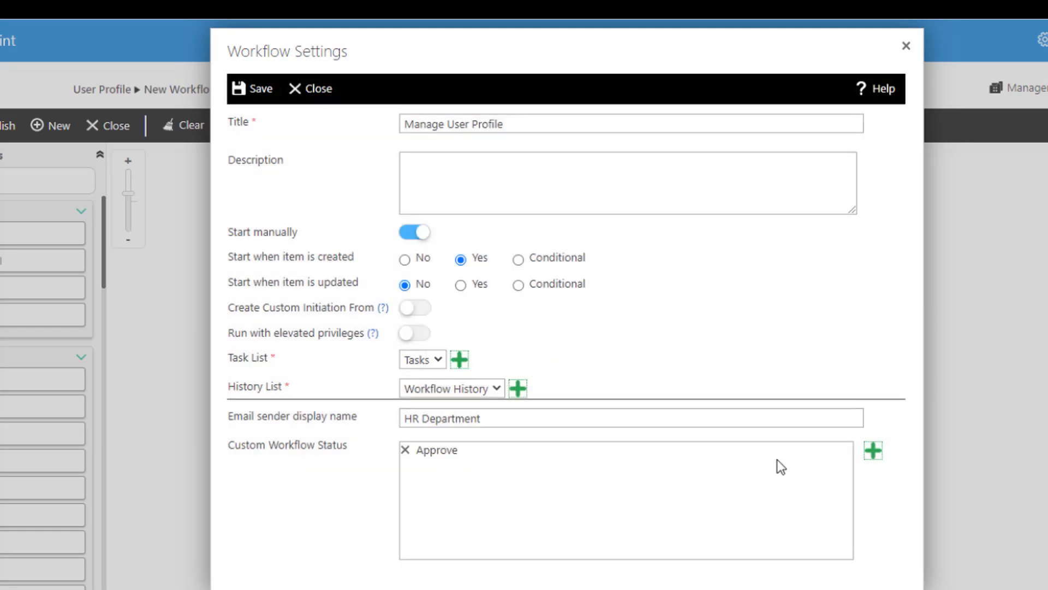
click(874, 452)
text(Reject)
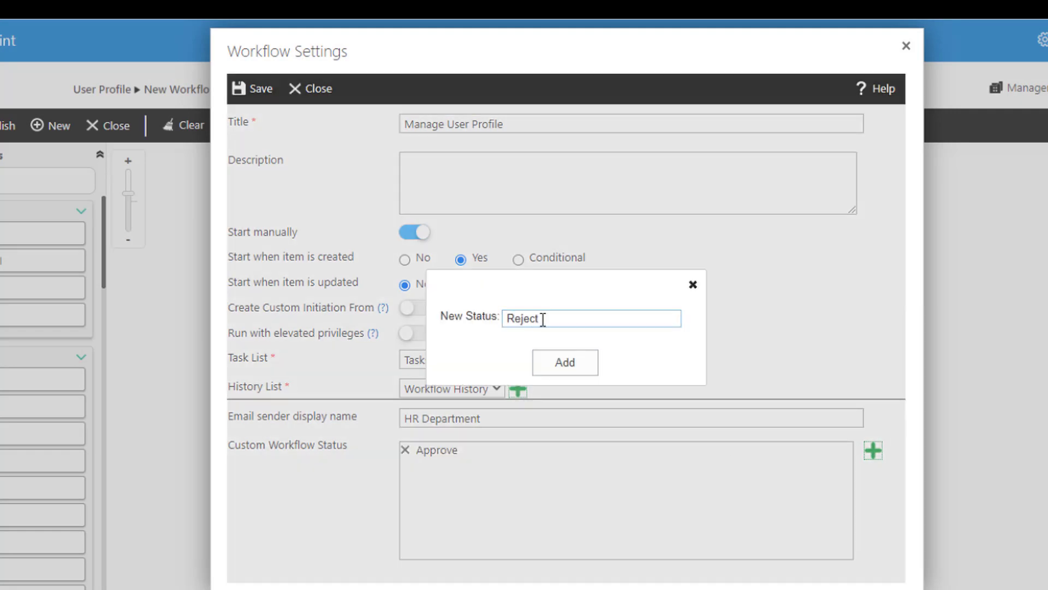
click(553, 362)
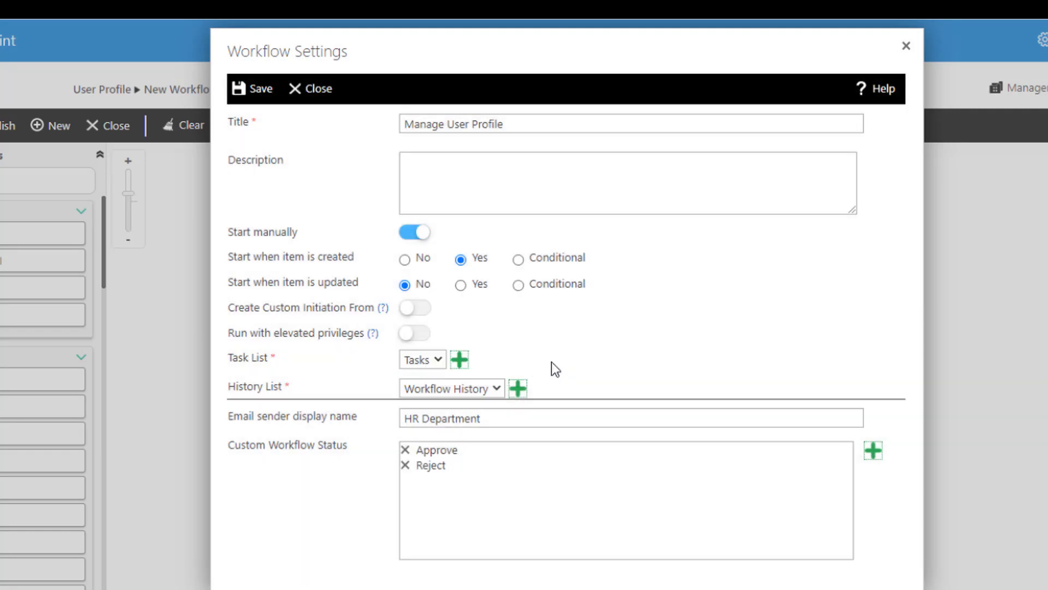
click(255, 93)
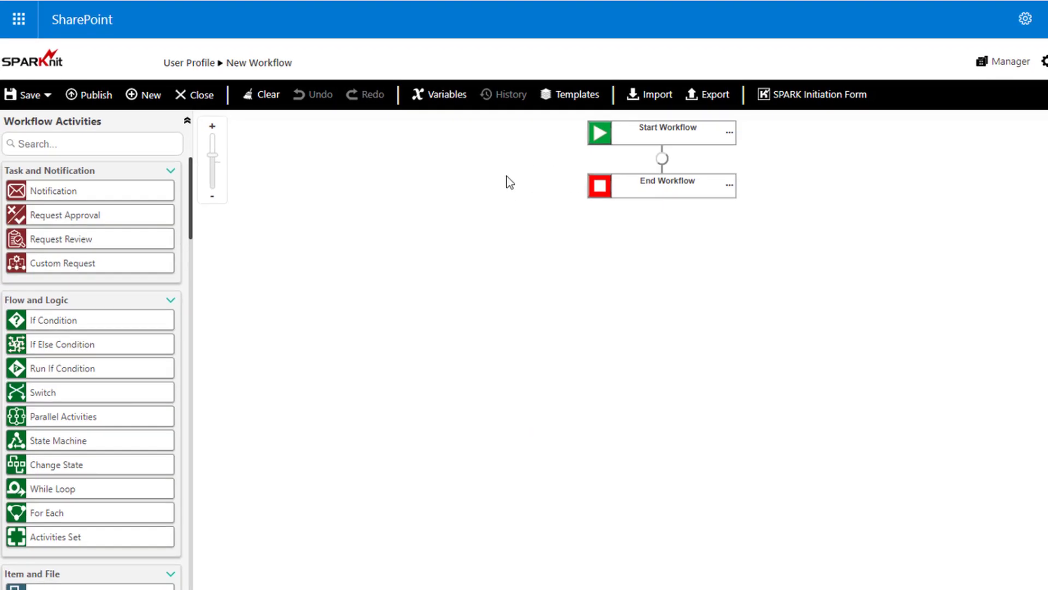
- Insert an Item Permissions activity between Start Workflow and End Workflow
drag(192, 182, 192, 257)
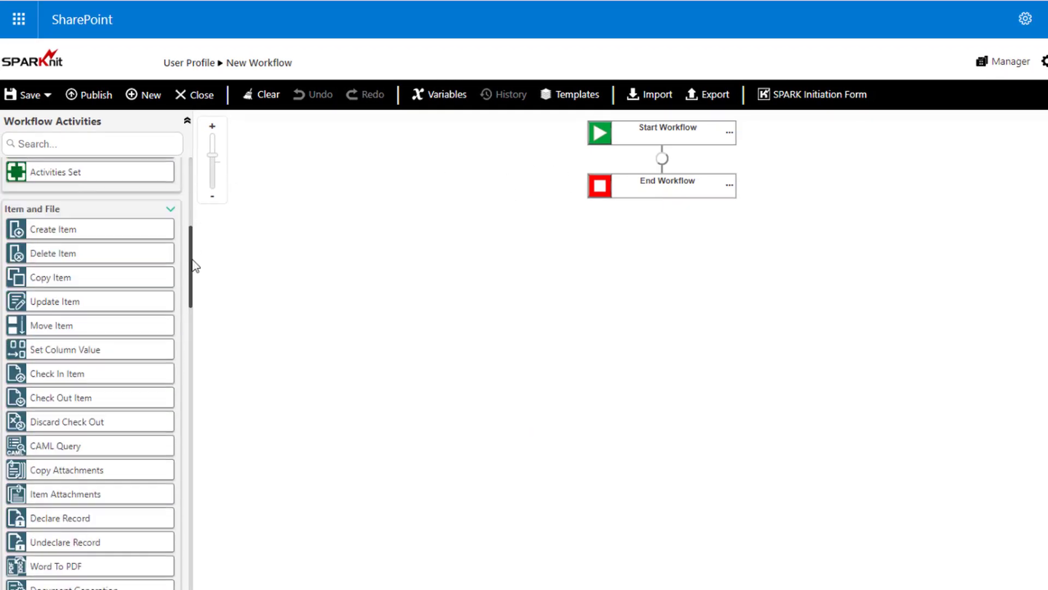
drag(192, 258, 192, 280)
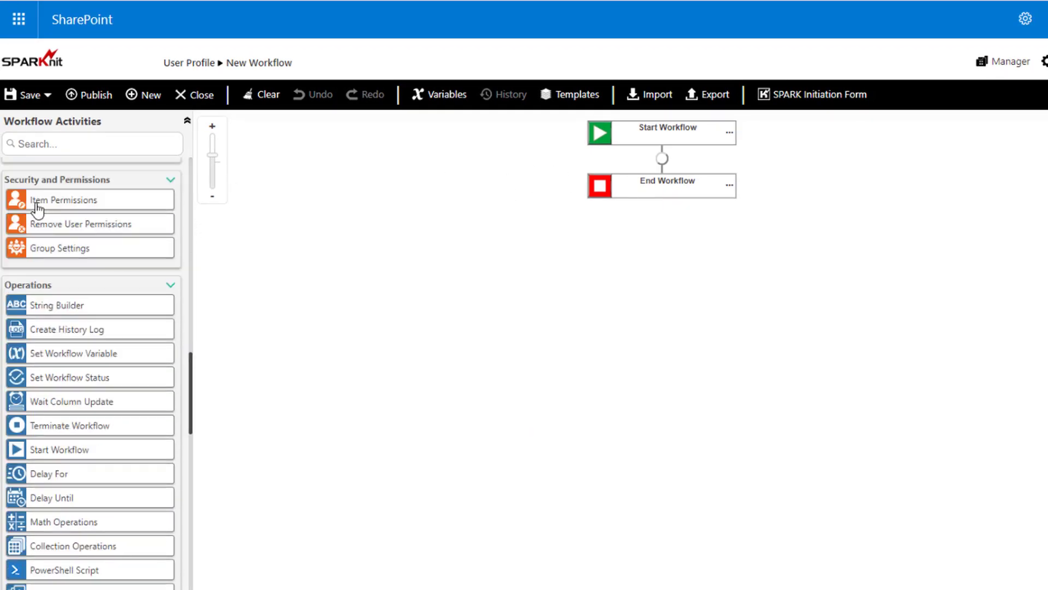
drag(37, 207, 640, 185)
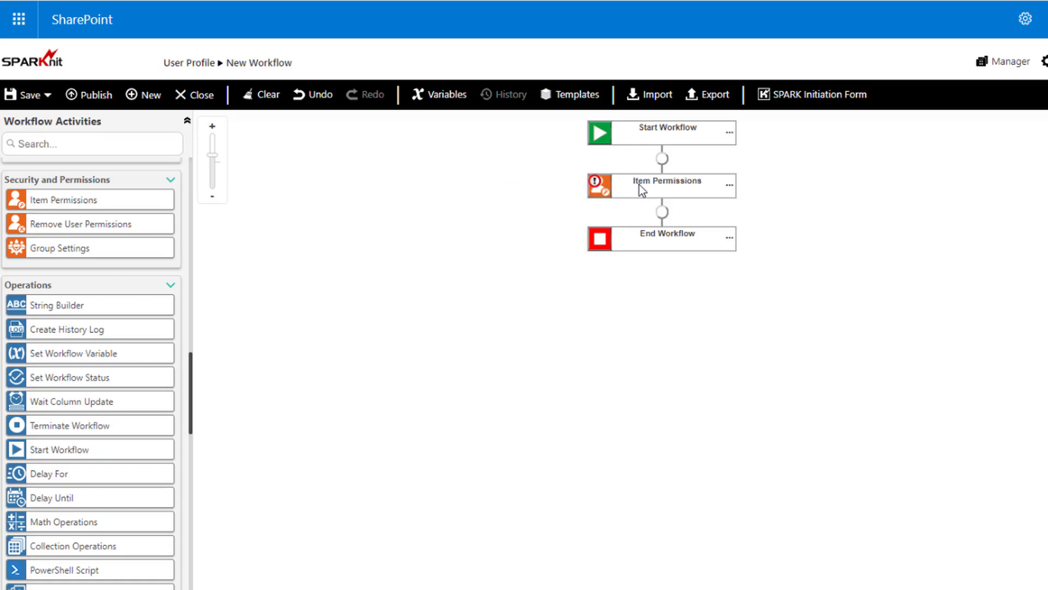
- Title the activity "Set Item Permissions", disable inheriting permissions from the parent, and give SPARK Owners Full Control of the current item
double_click(639, 185)
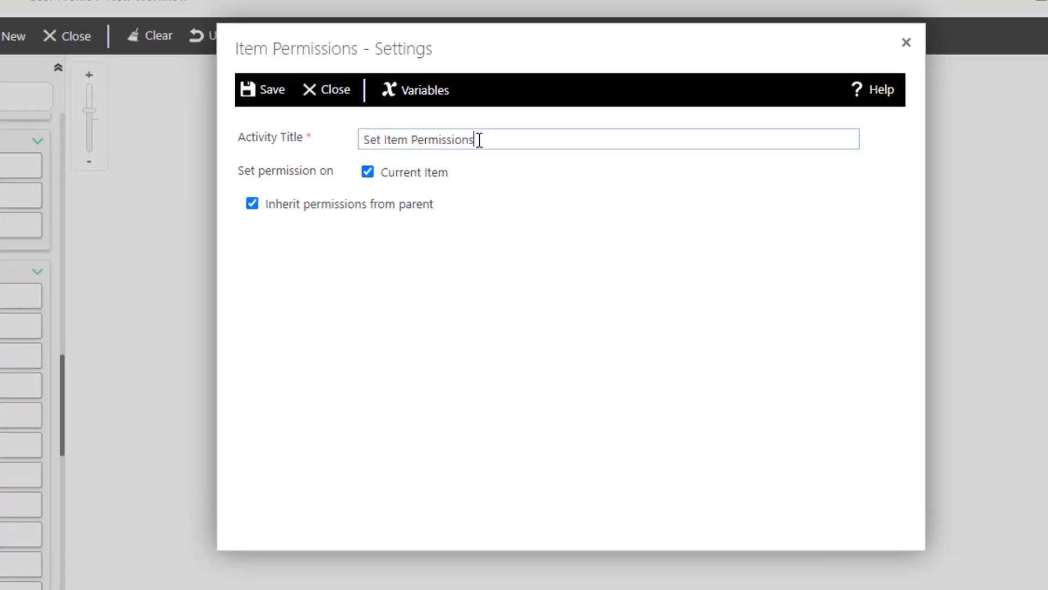
click(252, 204)
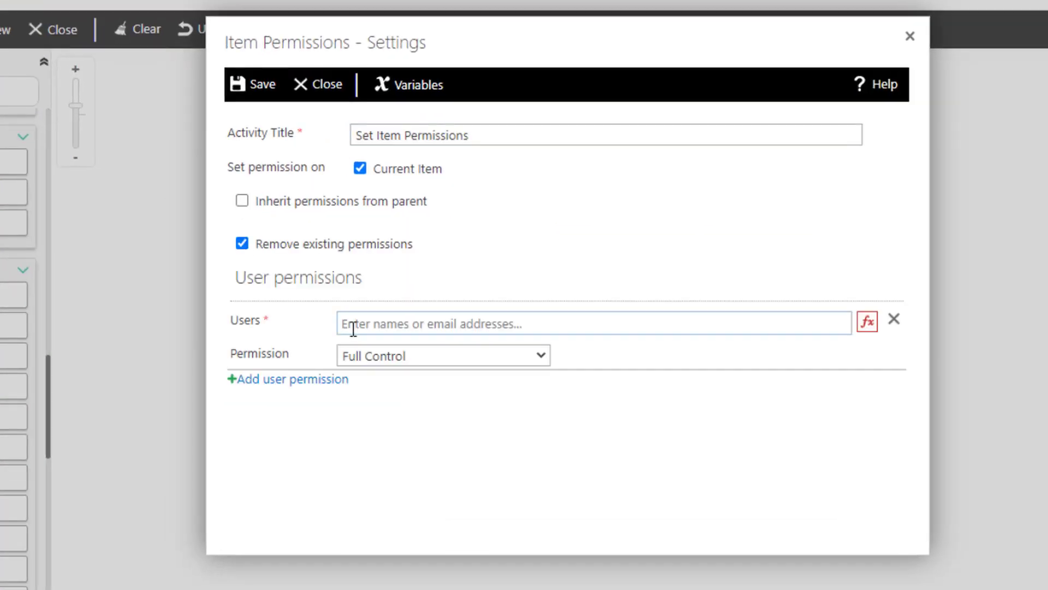
click(353, 329)
text(spark)
click(391, 361)
- Grant Contribute permission to the workflow Initiator and to the IT Department and HR Department groups, and save the activity
click(339, 381)
click(867, 399)
double_click(240, 195)
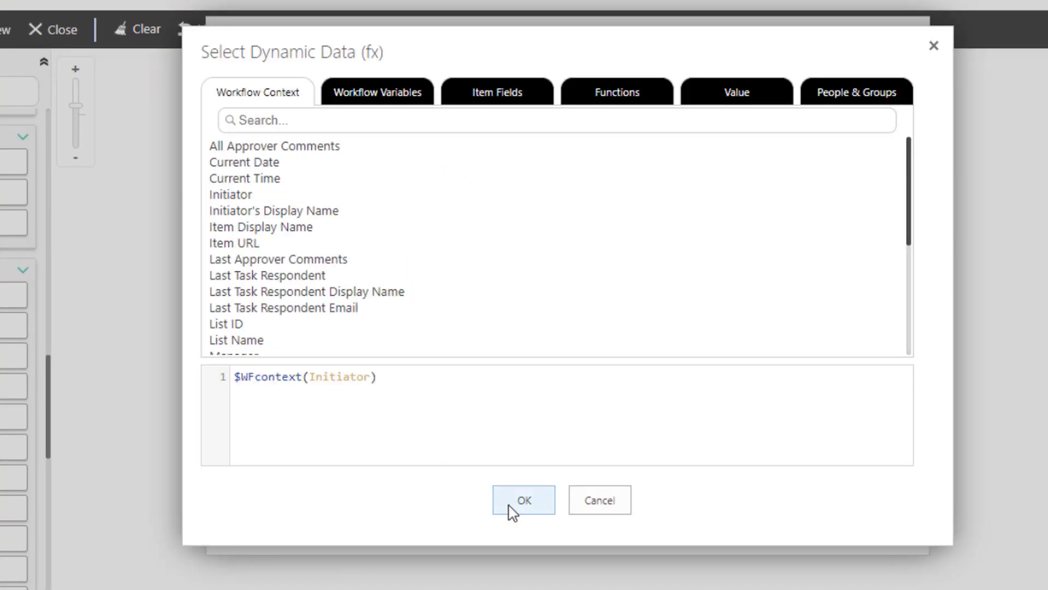
click(514, 513)
click(368, 435)
click(367, 486)
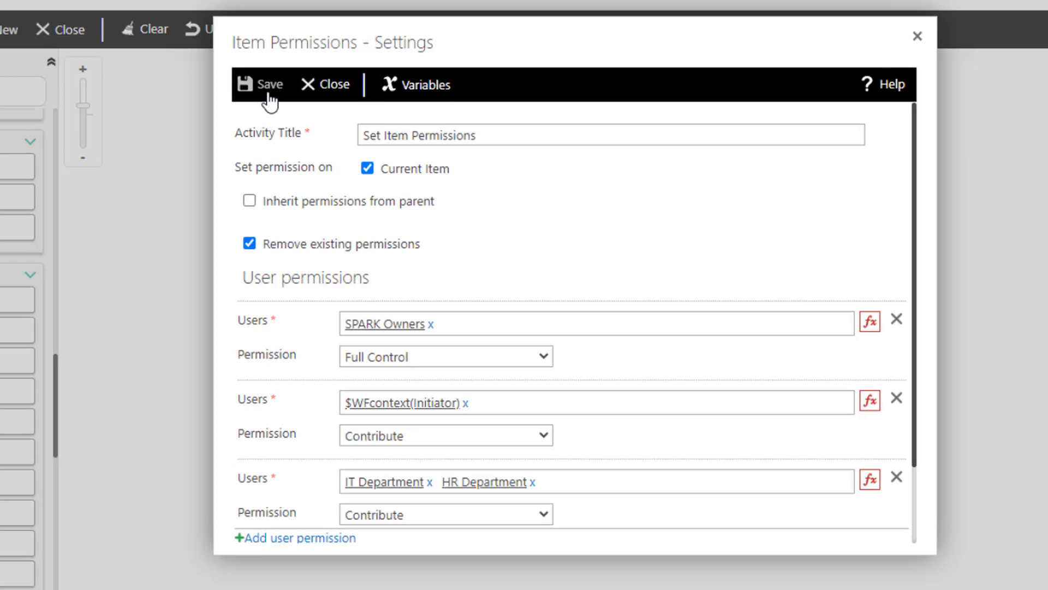
click(267, 86)
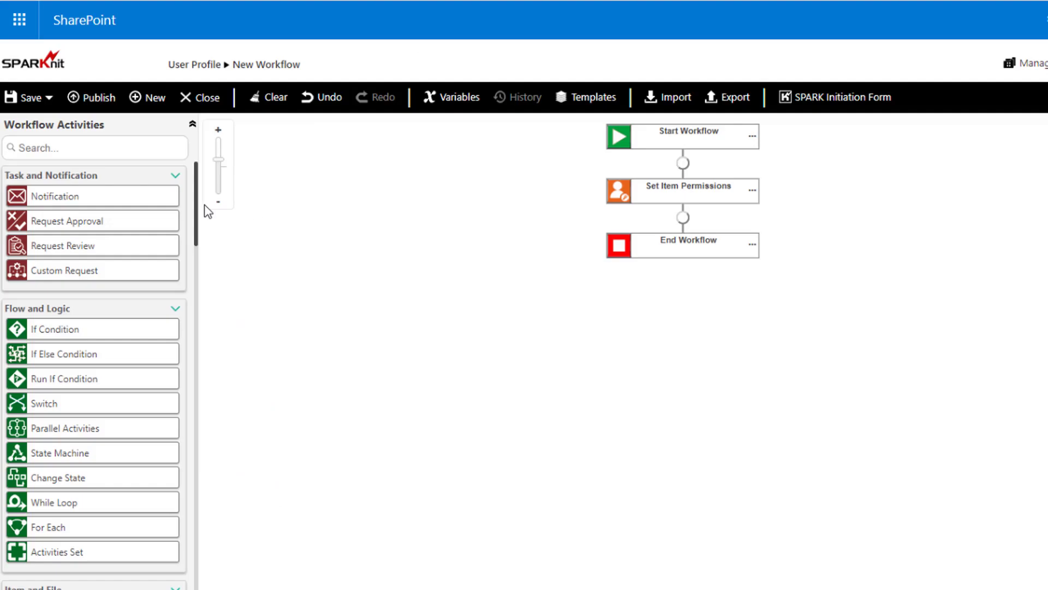
- Insert a Request Approval activity below Set Item Permissions, titled "IT Approval" and assigned to the IT approver
drag(67, 229, 604, 257)
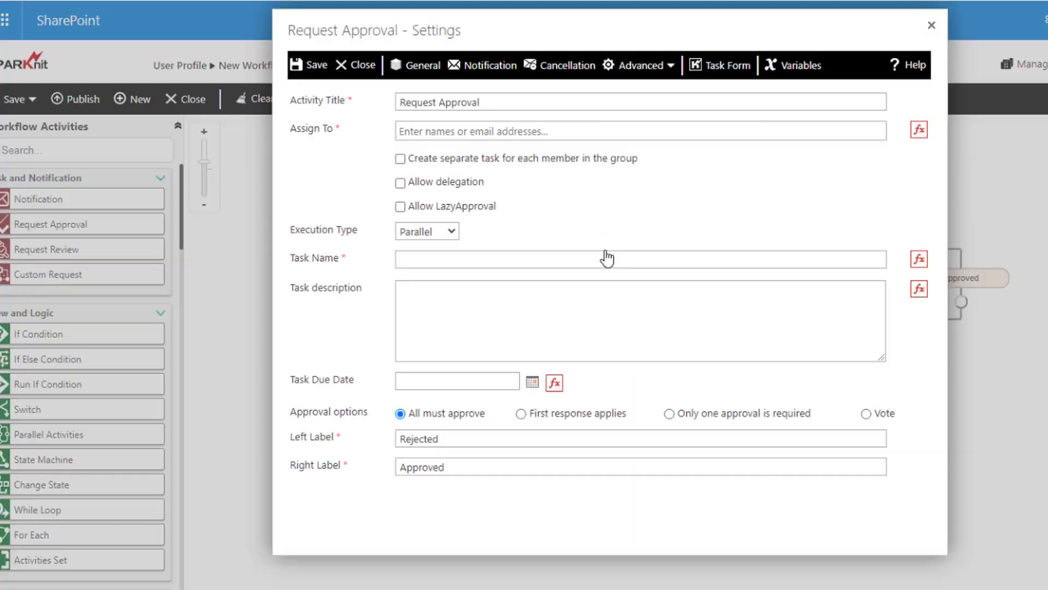
text(IT Approval)
click(318, 151)
text(sar)
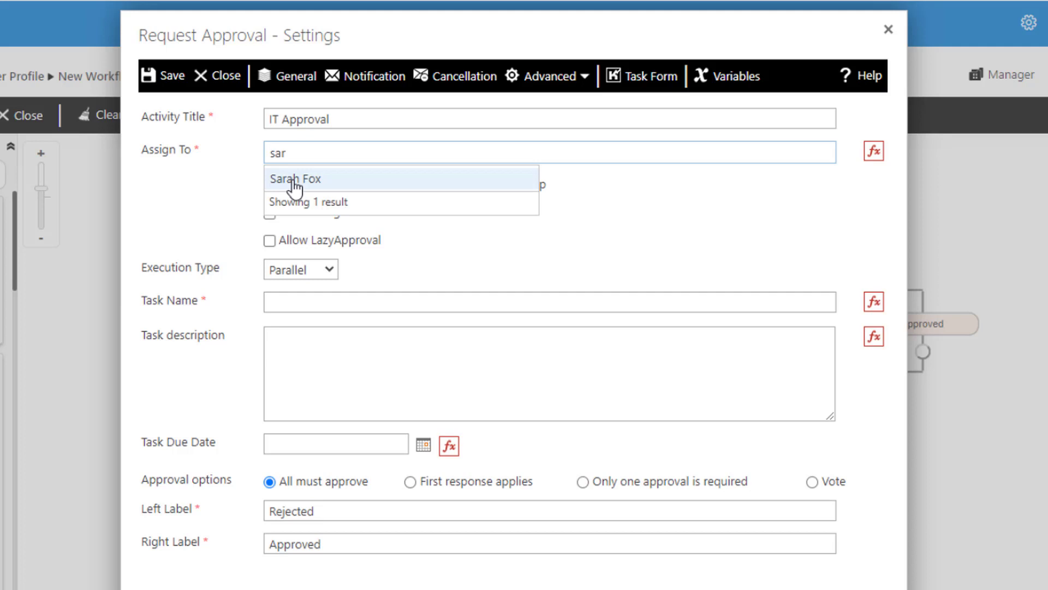
click(290, 176)
- Allow delegation and LazyApproval for the approval task, and name the task "IT Approval"
click(270, 213)
click(269, 242)
click(278, 303)
text(IT Approval)
- Set the approval task's due date to the AddDays function with Current Date and 5 days, and save the activity
click(448, 446)
click(561, 176)
click(219, 243)
click(217, 175)
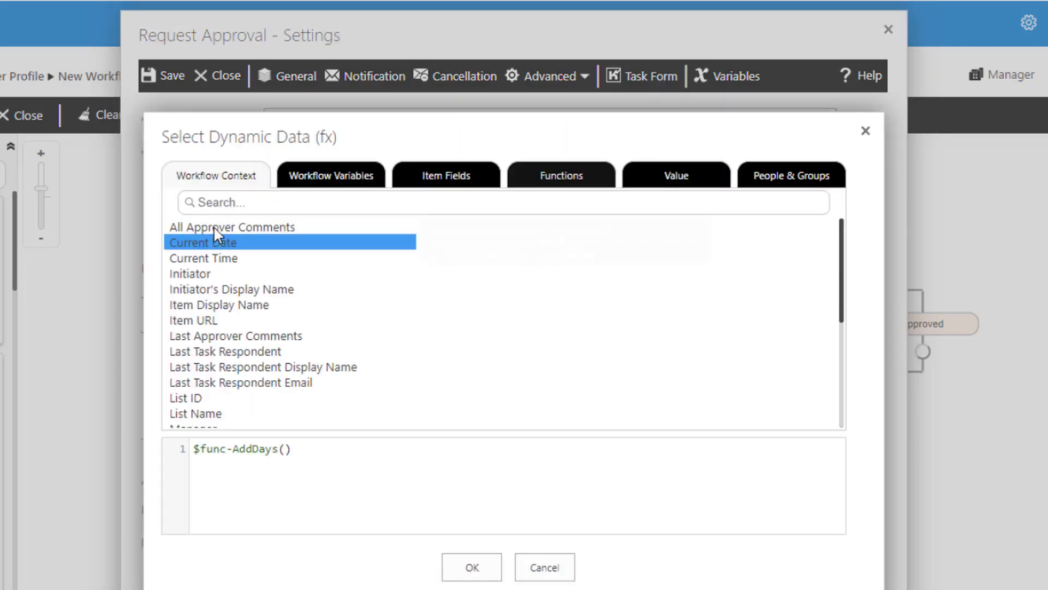
click(214, 242)
text(,5)
click(471, 566)
click(164, 75)
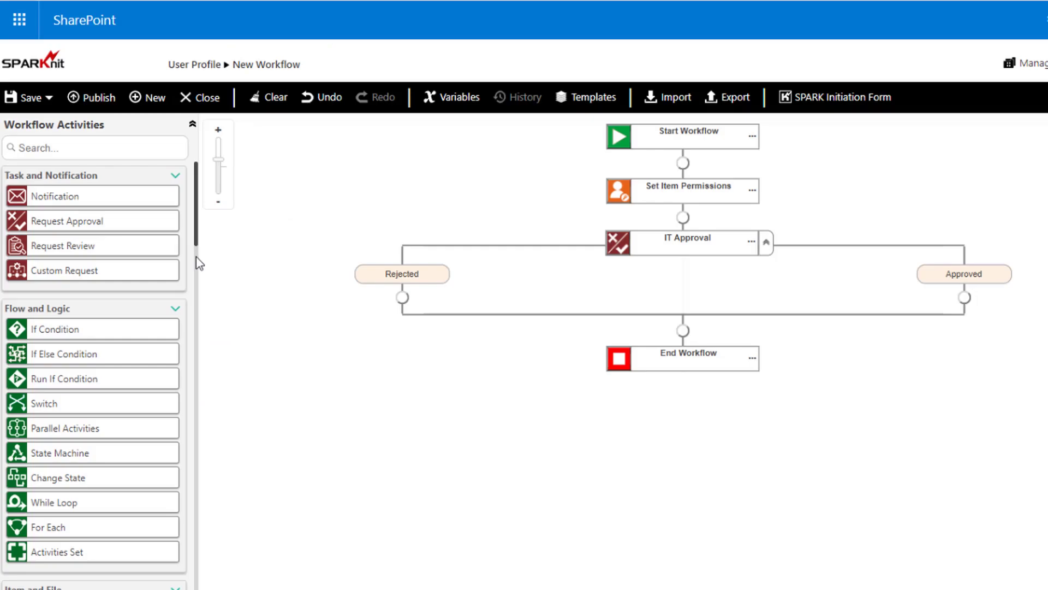
- Insert a Request Review activity in the Approved branch, titled "HR Review" and assigned to the HR reviewer
drag(50, 252, 964, 305)
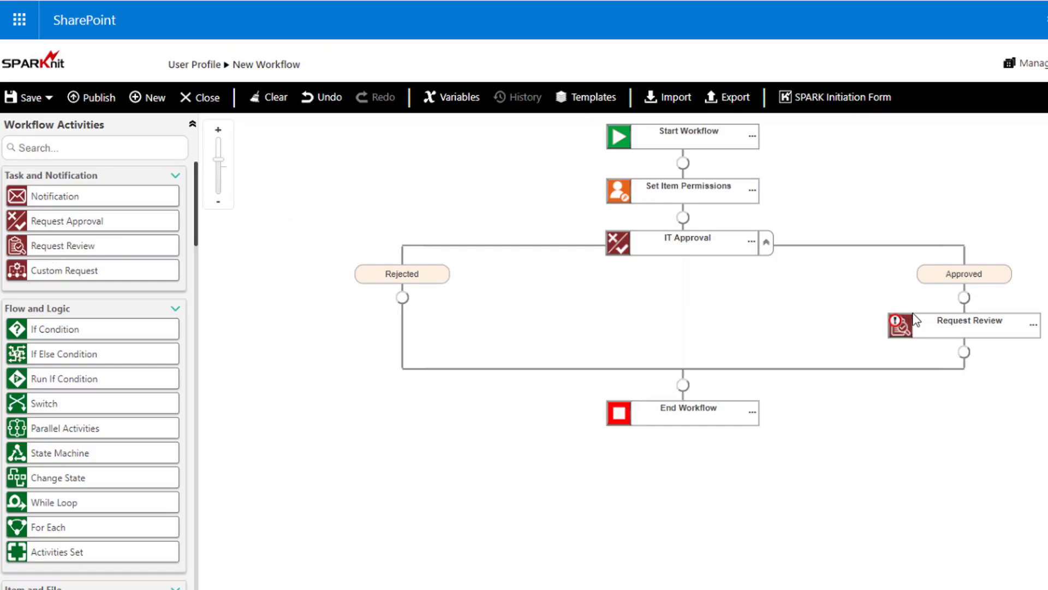
drag(461, 105, 428, 105)
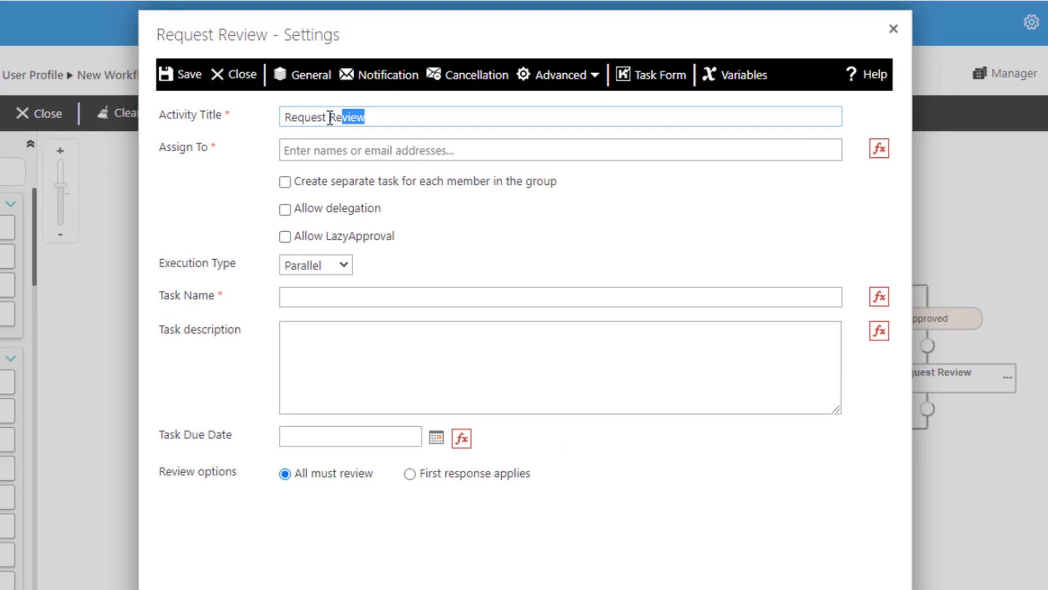
drag(330, 117, 283, 117)
text(HR Review)
click(340, 150)
text(mike)
click(303, 177)
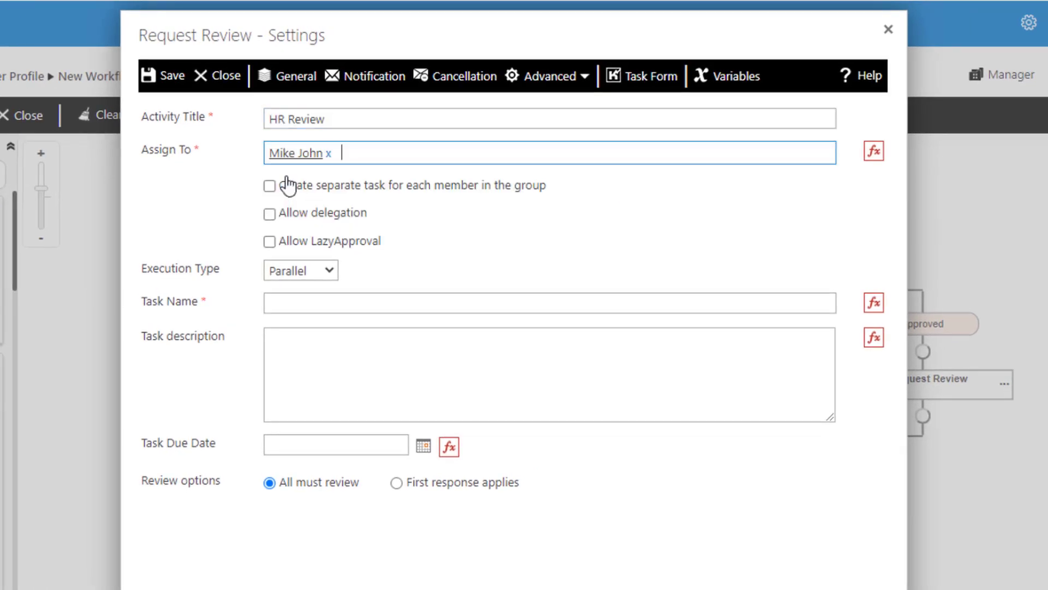
- Configure and save the review task with delegation and LazyApproval allowed, the task name "HR Review", and the pasted due date expression
click(285, 210)
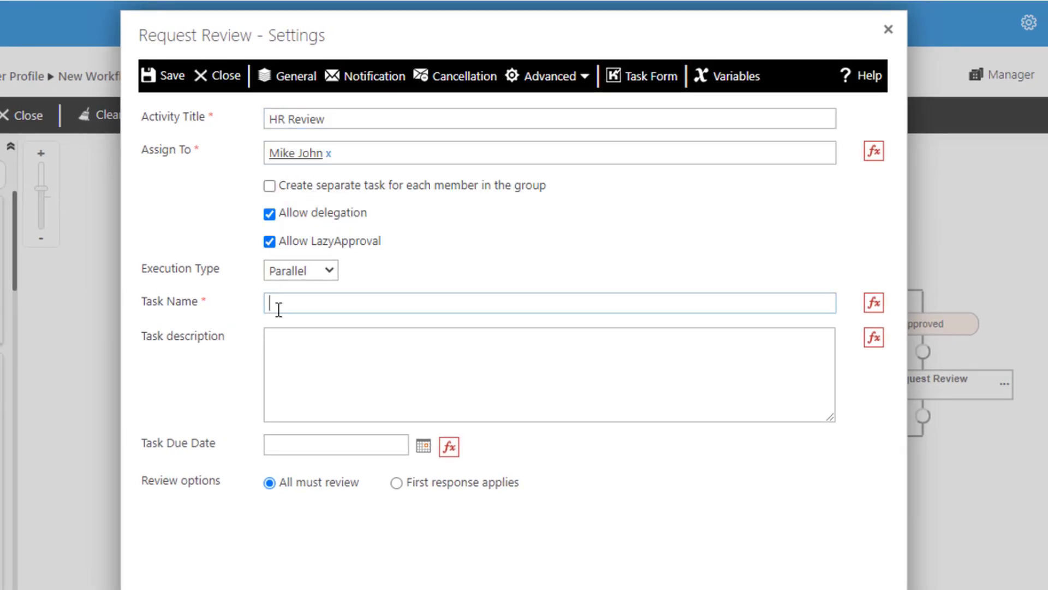
text(HR Review)
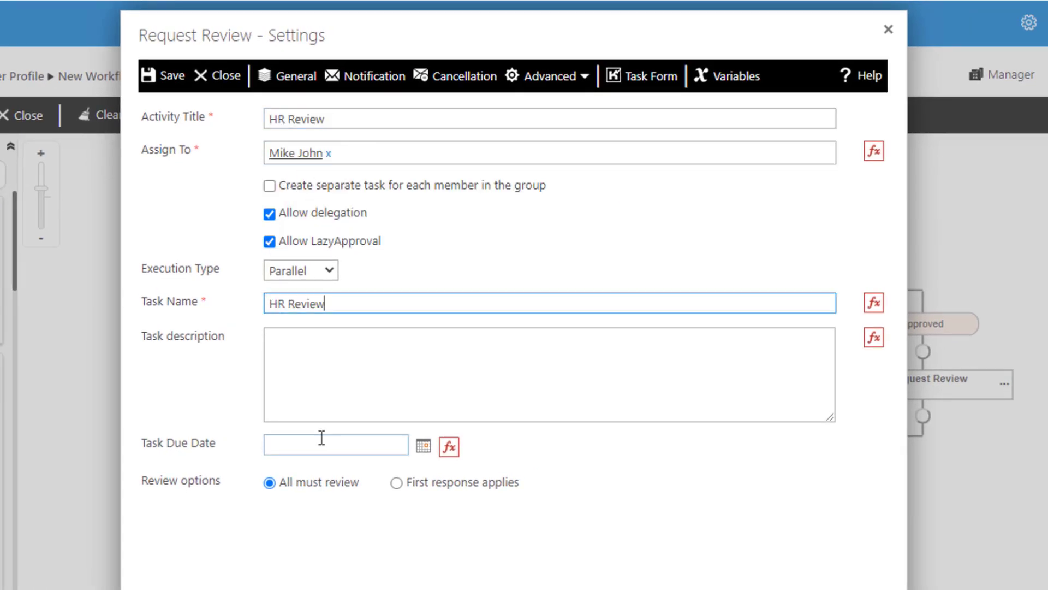
click(296, 447)
key(ctrl+v)
click(392, 463)
click(163, 78)
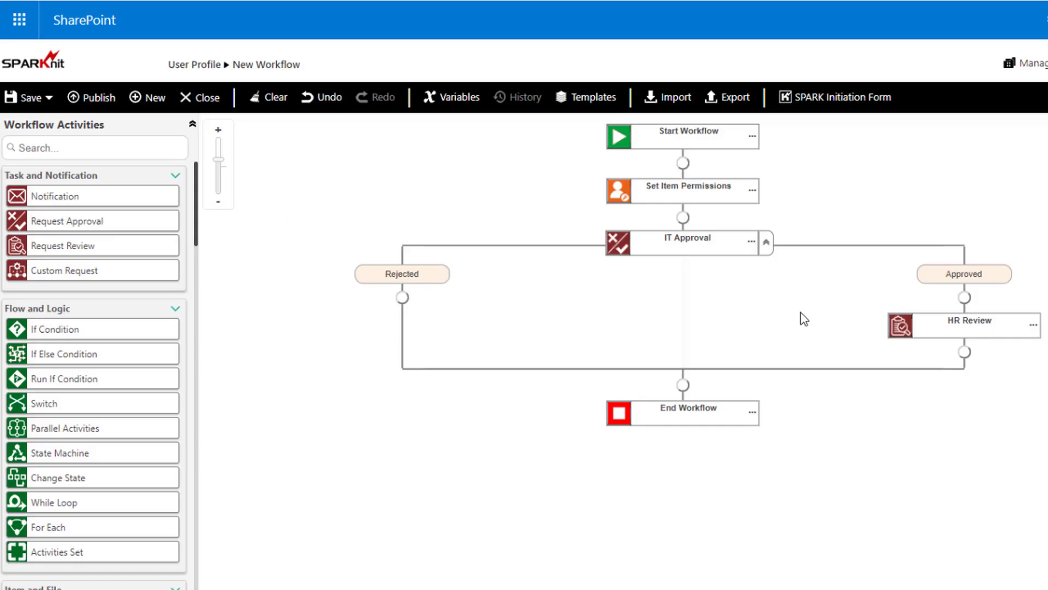
- Insert a Notification activity below HR Review and title it "Email Initiator Approved"
drag(53, 203, 964, 351)
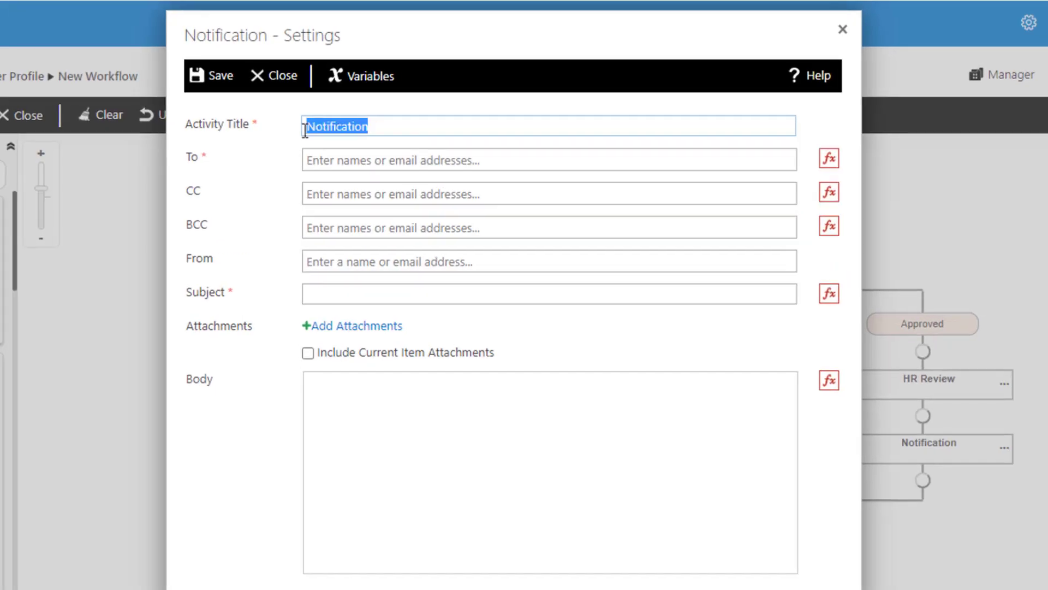
text(Email Initiator Approved)
click(460, 139)
- Address the notification to the Initiator, with subject "$WFItemFields(User_x0020_Name) - Request Approved" and body greeting $WFcontext(InitiatorsDisplayName) with "Your Request has been approved.", and save it
click(829, 157)
double_click(215, 330)
click(470, 564)
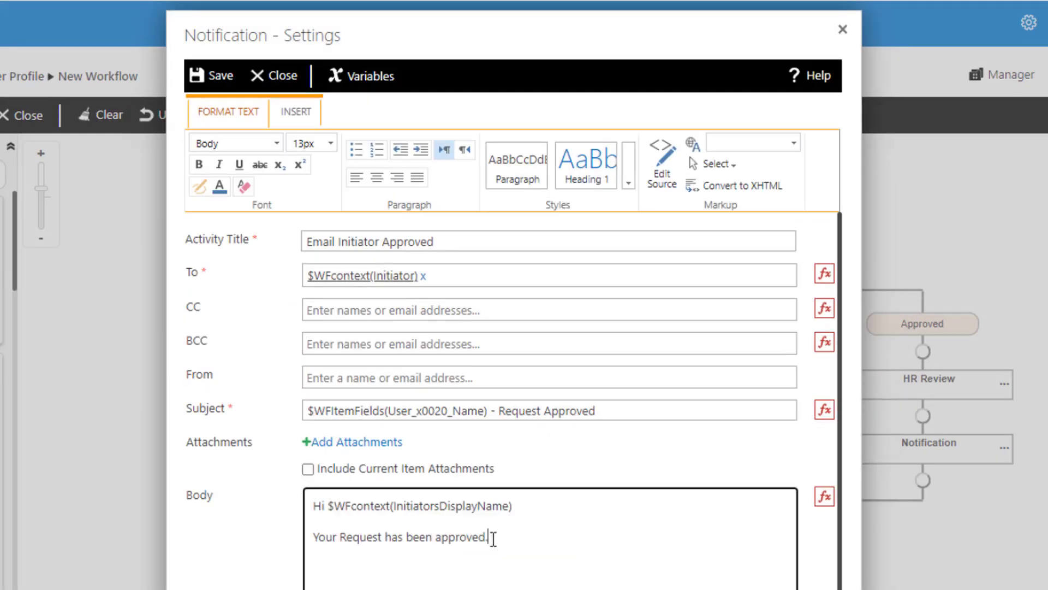
click(214, 77)
- Add a Notification activity titled "Email Initiator Denied" to the Rejected branch of IT Approval
drag(57, 198, 241, 255)
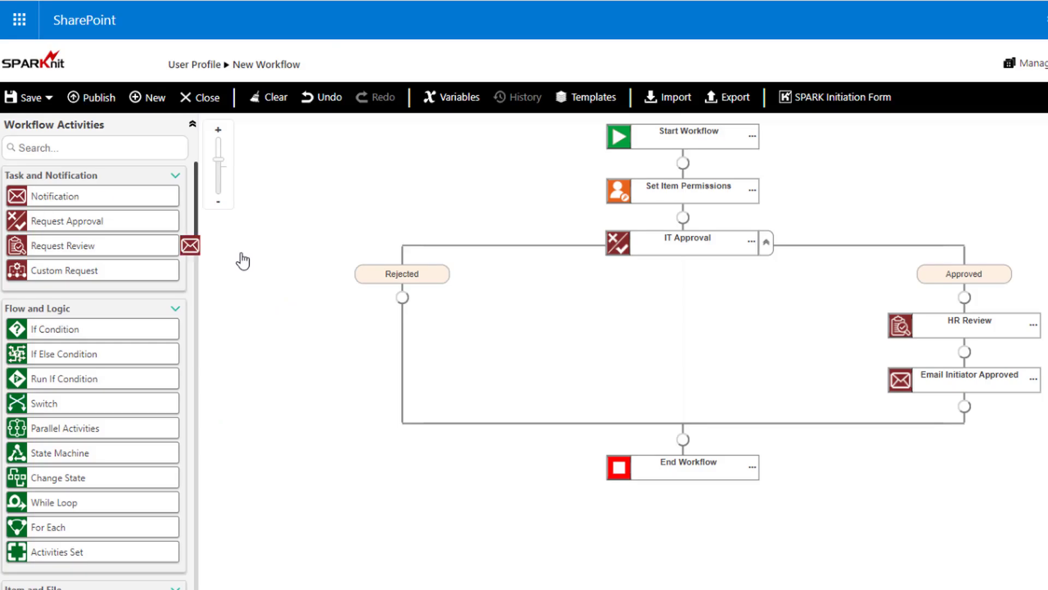
- Add a Set Workflow Status activity below Email Initiator Approved, titled "Set Workflow Status Approve" with status Approve, and save it
drag(196, 172, 196, 394)
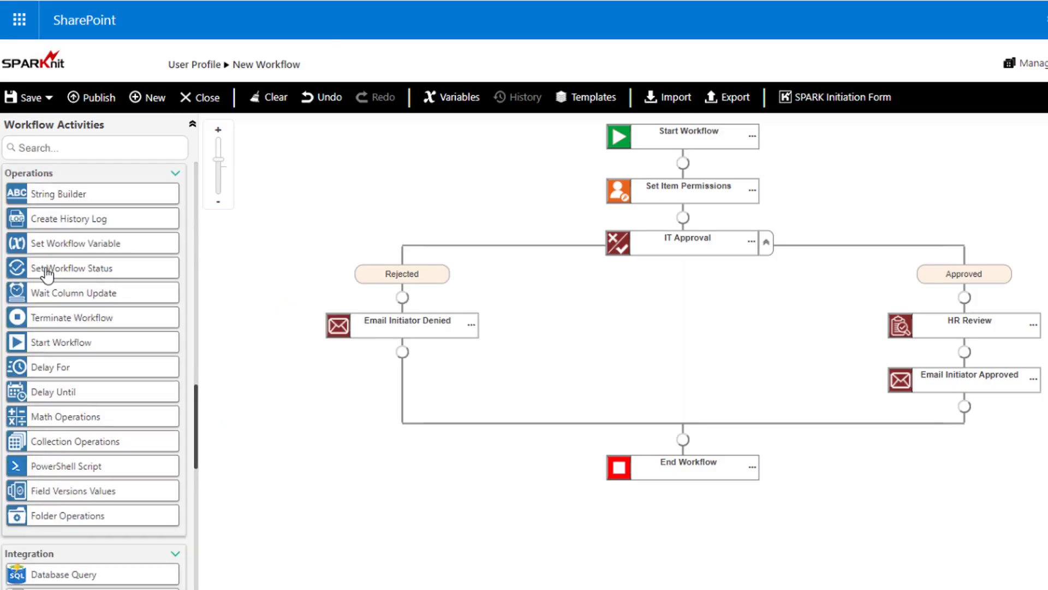
drag(47, 273, 965, 407)
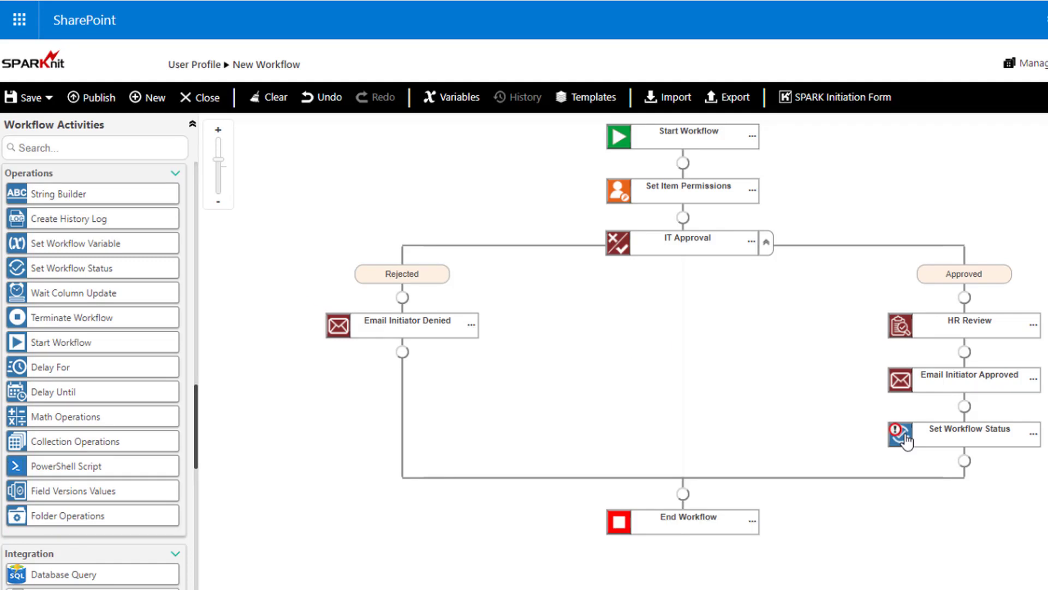
text(Approve)
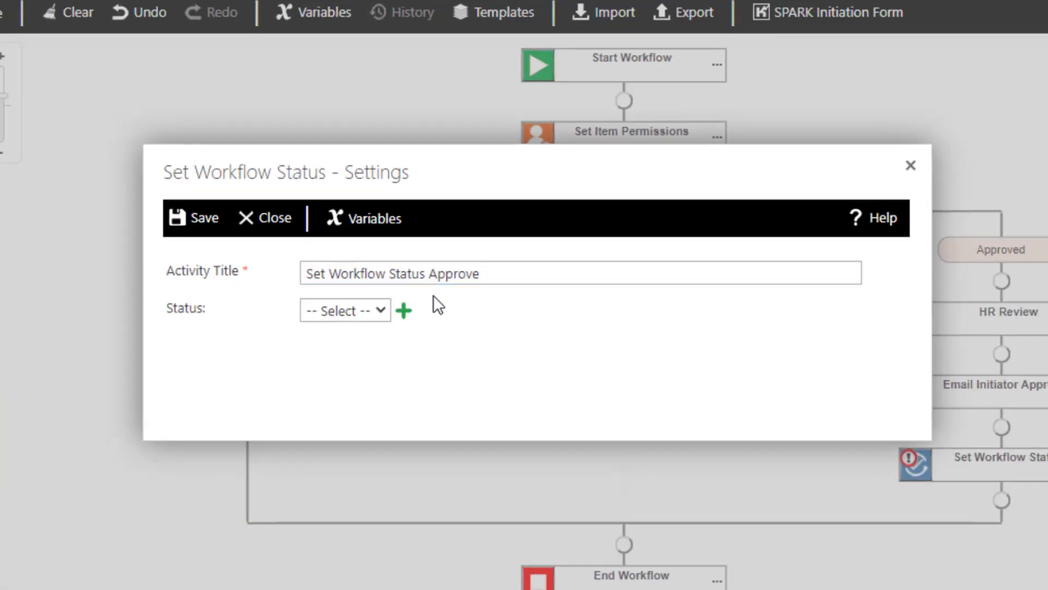
click(333, 311)
click(322, 346)
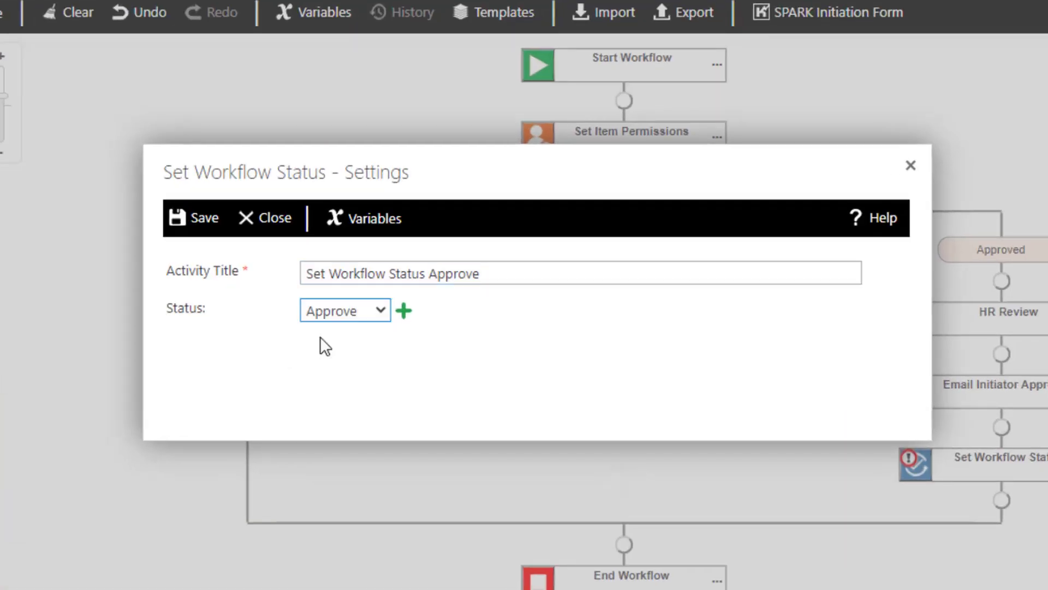
click(201, 219)
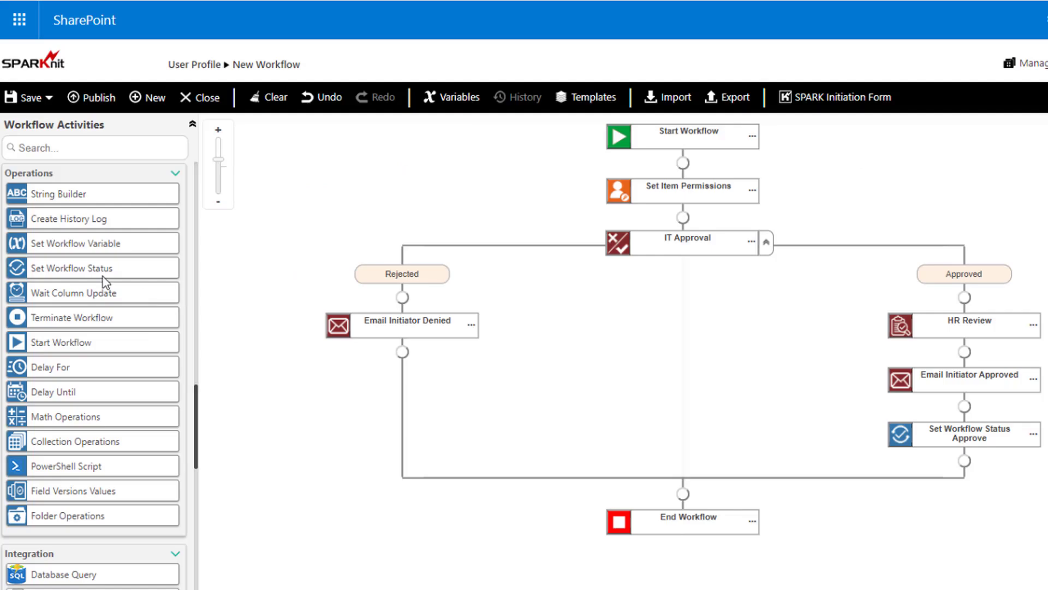
- Add a Set Workflow Status activity titled "Set Workflow Status Reject" below Email Initiator Denied
drag(104, 282, 404, 360)
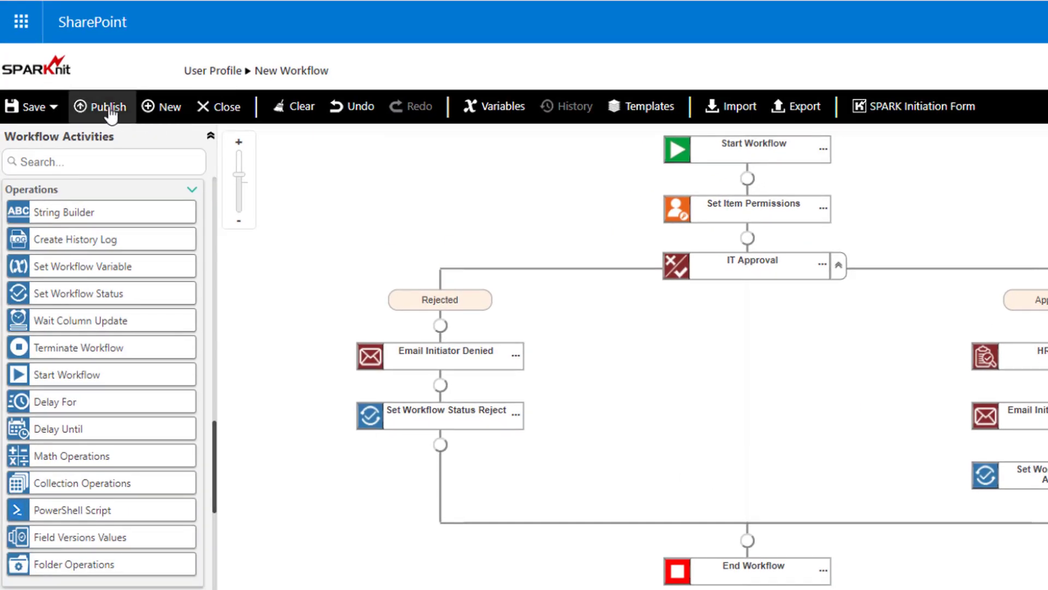
- Publish the workflow under the title "Manage User Profile" and close the workflow designer
click(109, 107)
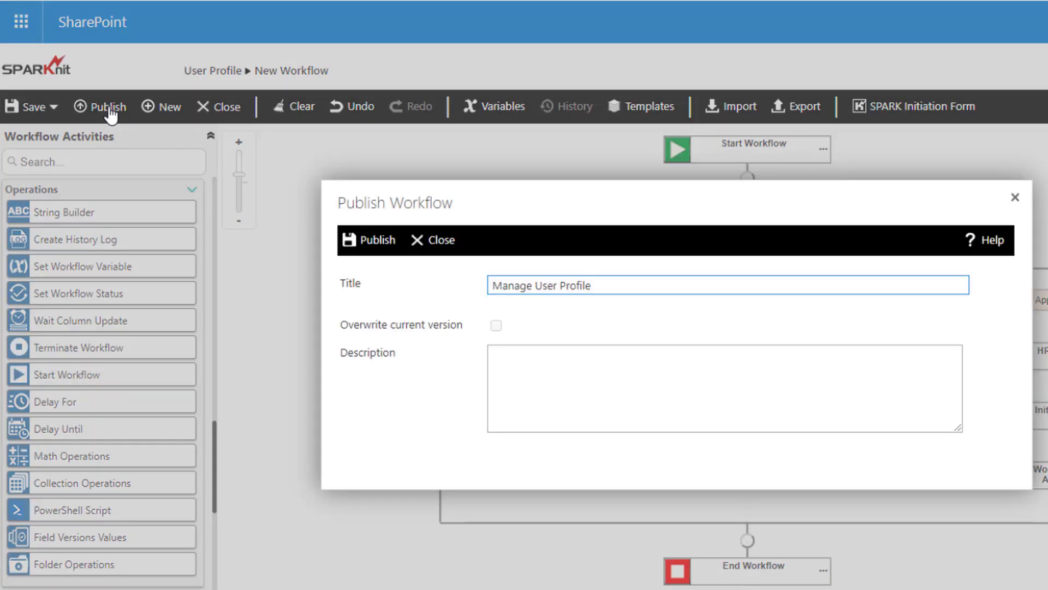
click(374, 243)
click(689, 463)
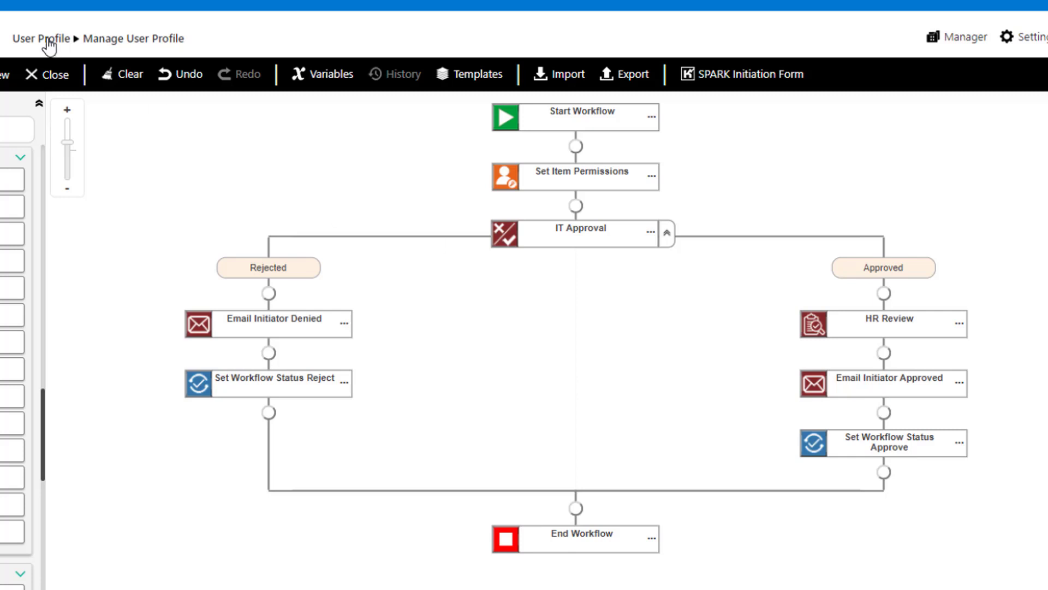
click(47, 74)
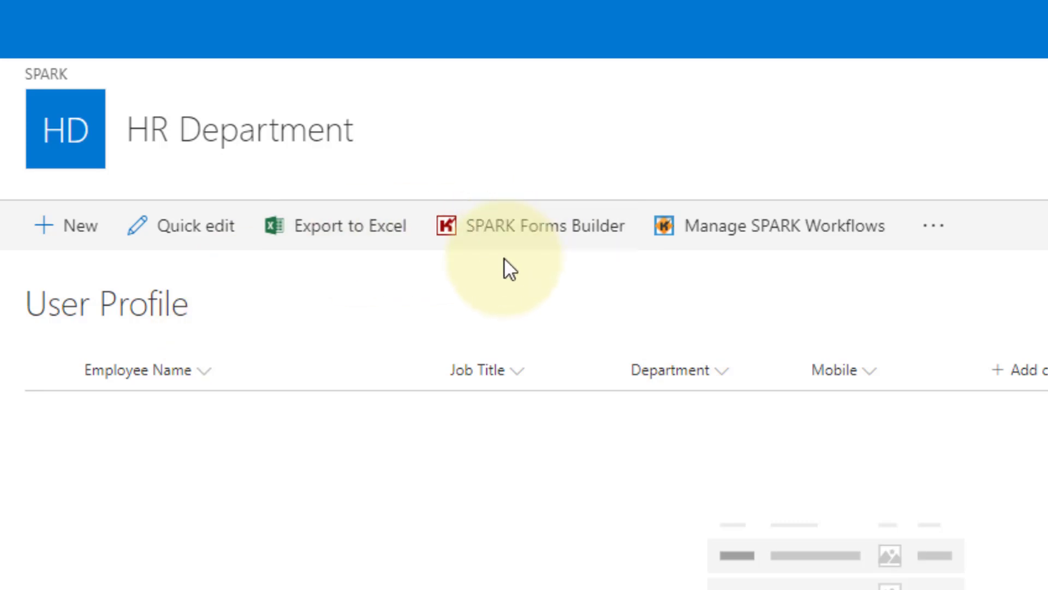
- Open the User Profile list in SPARK Forms Builder and auto-populate the form with the list's fields
click(533, 237)
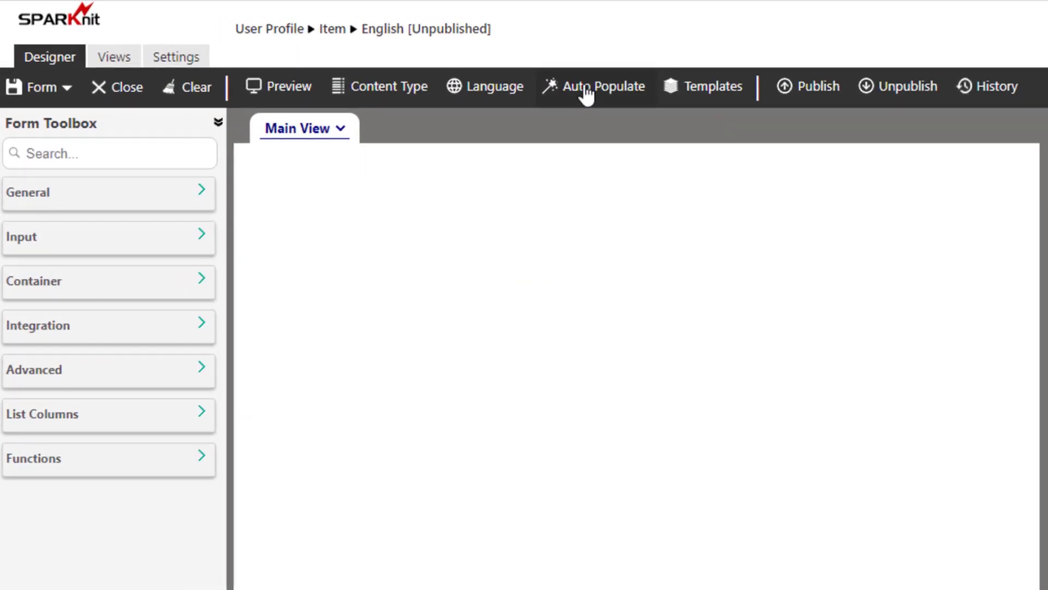
click(585, 94)
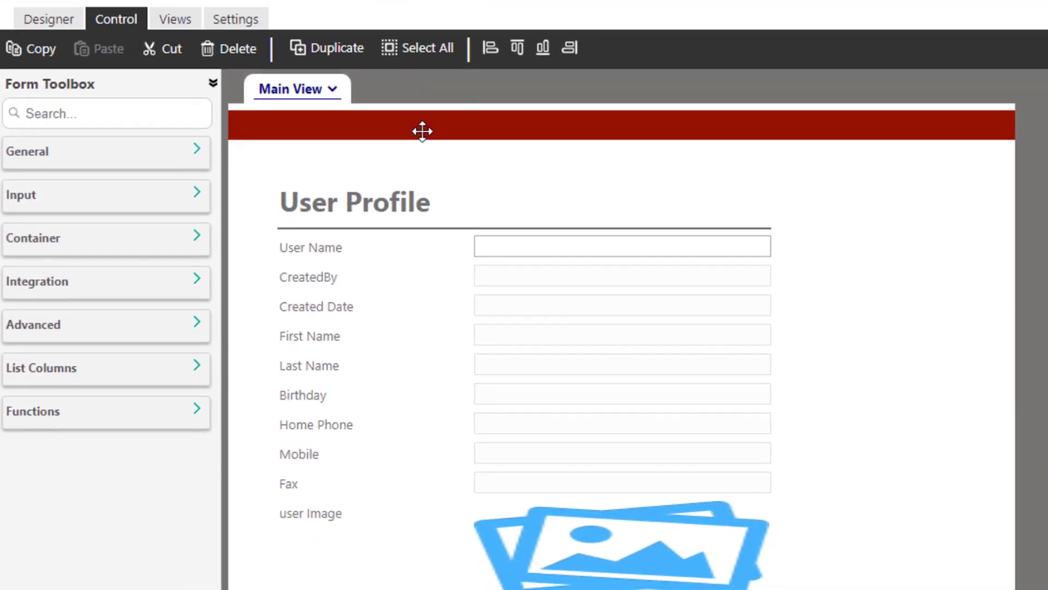
- Delete the dark red bar across the top of the form and confirm its removal
click(423, 131)
key(Delete)
click(881, 54)
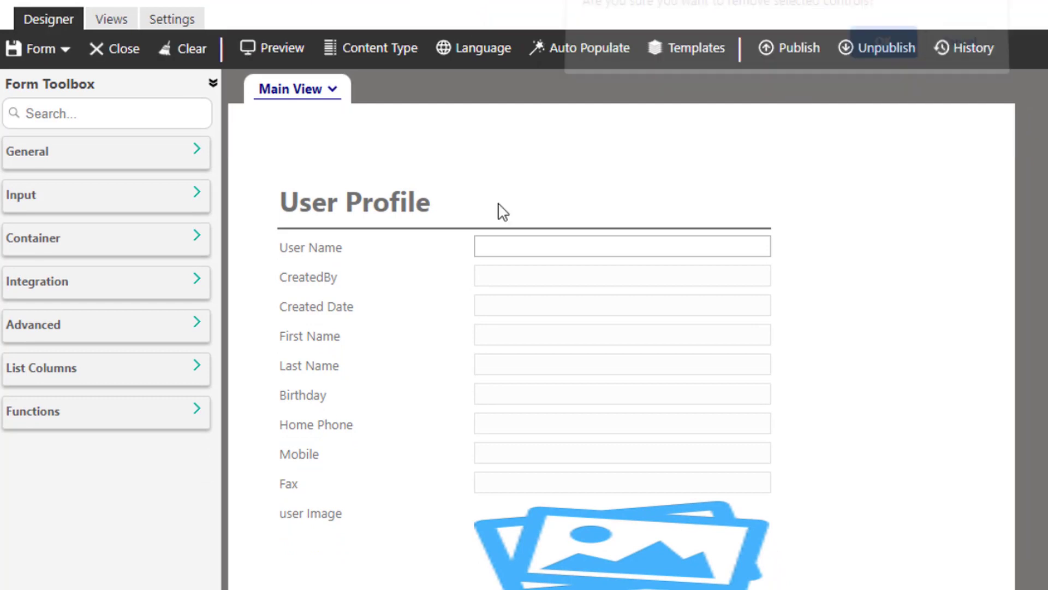
- Move the User Profile title to the form's upper-left corner and place the SPARKnit logo image in the upper-right
drag(392, 206, 365, 151)
click(125, 156)
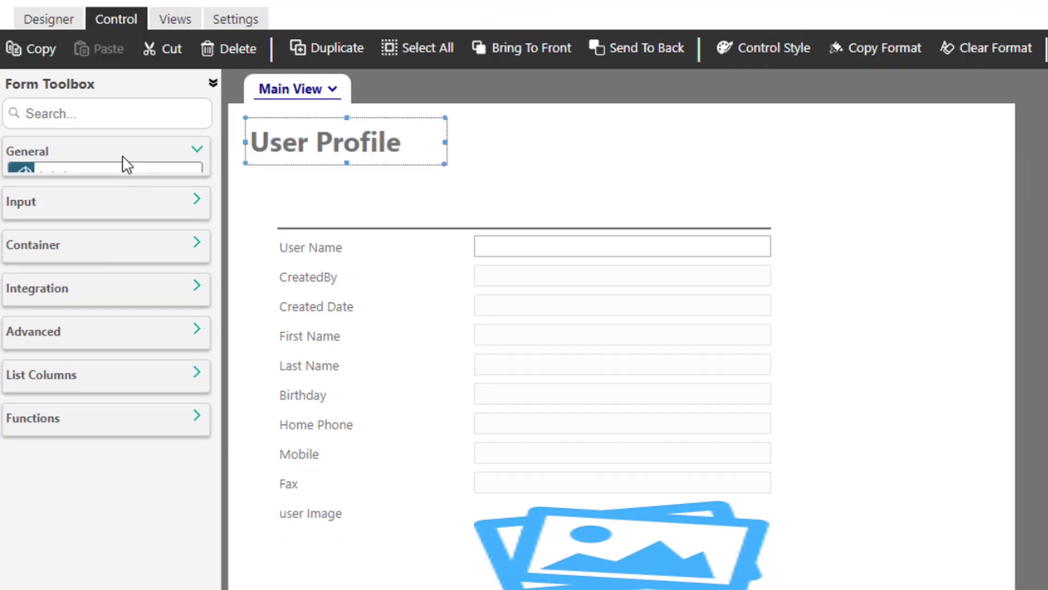
drag(65, 402, 819, 151)
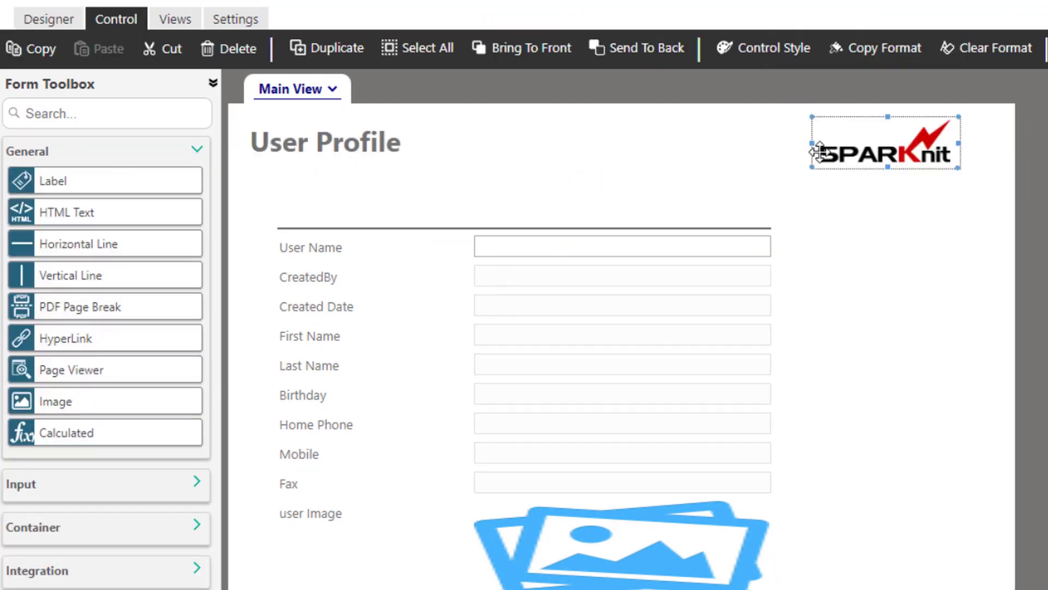
- Set the horizontal line under the title to a width of 790 px, left 6 px and top 62 px
click(546, 227)
click(753, 48)
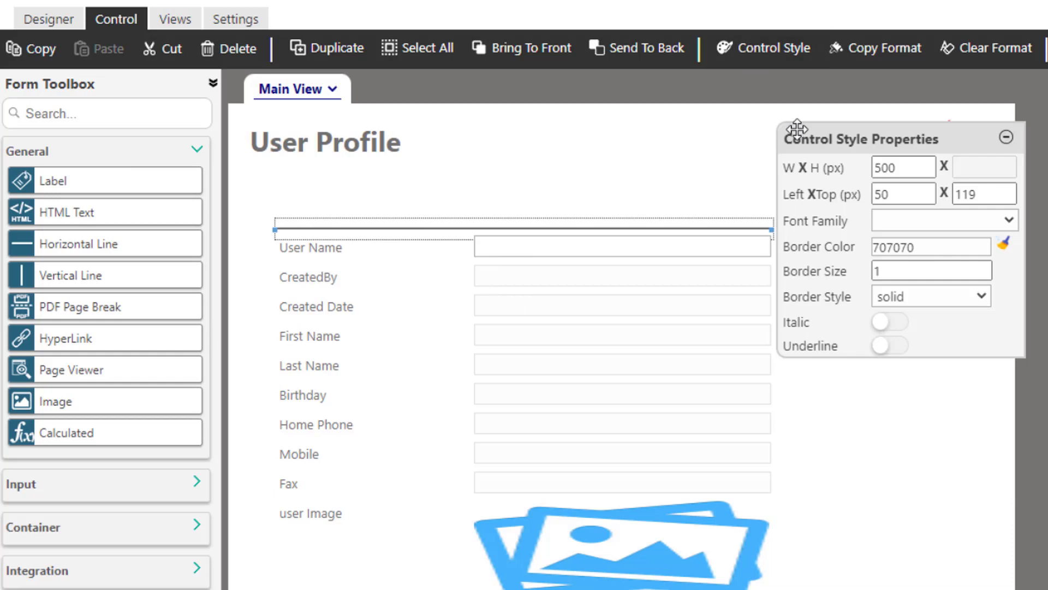
text(90)
drag(895, 195, 871, 195)
text(6)
drag(956, 195, 1006, 196)
text(62)
click(843, 252)
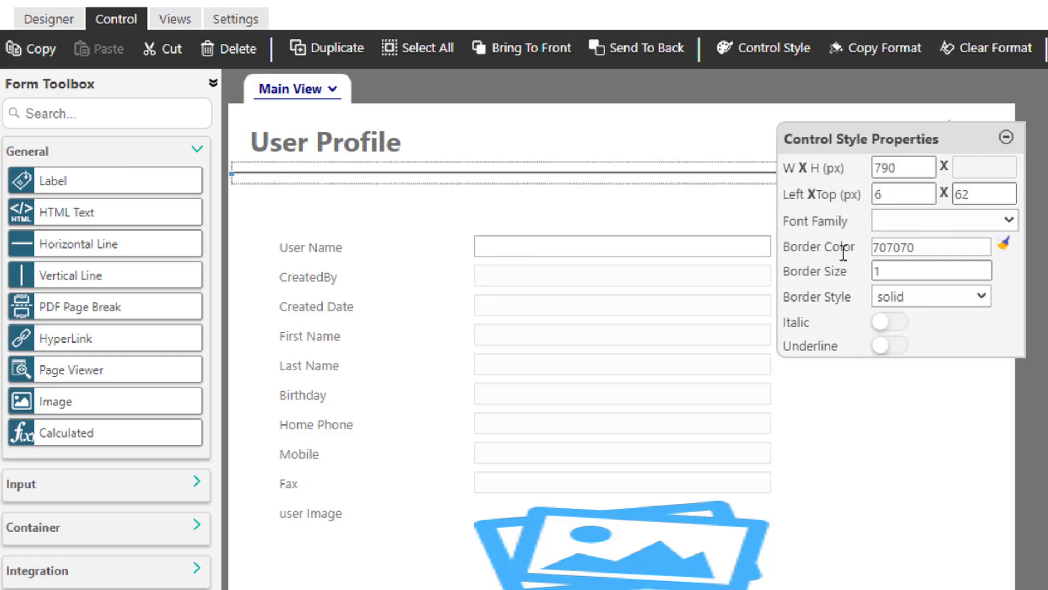
- Style the horizontal line with border color FF0000, border size 15 and the ridge border style
click(926, 249)
click(885, 271)
click(887, 271)
text(15)
click(930, 297)
click(928, 460)
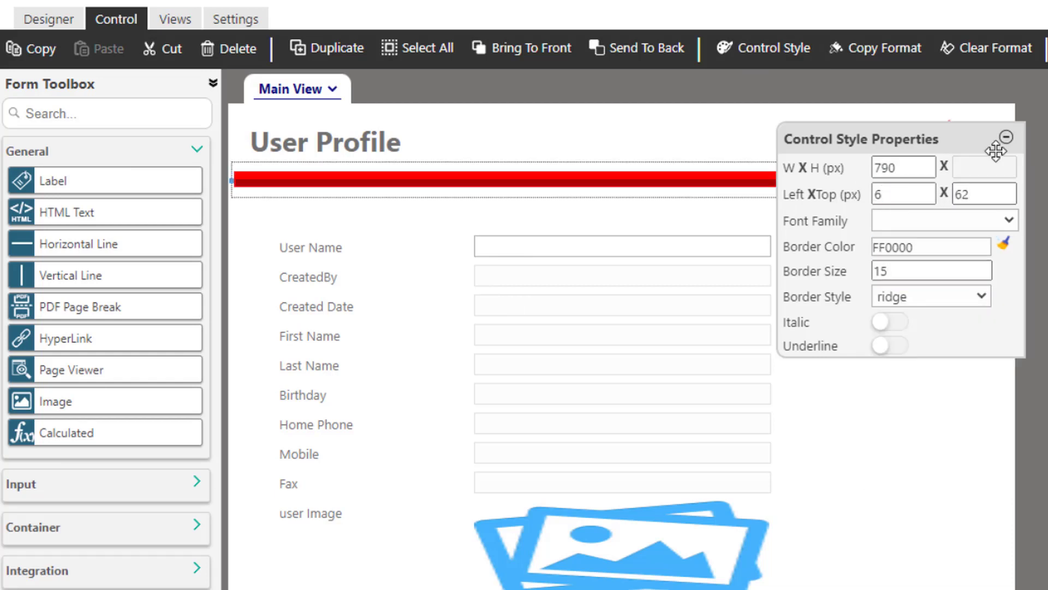
click(1007, 141)
- Move the User Name label and its narrowed text box below the red line, and place the CreatedBy label beside them
drag(311, 247, 279, 216)
click(589, 247)
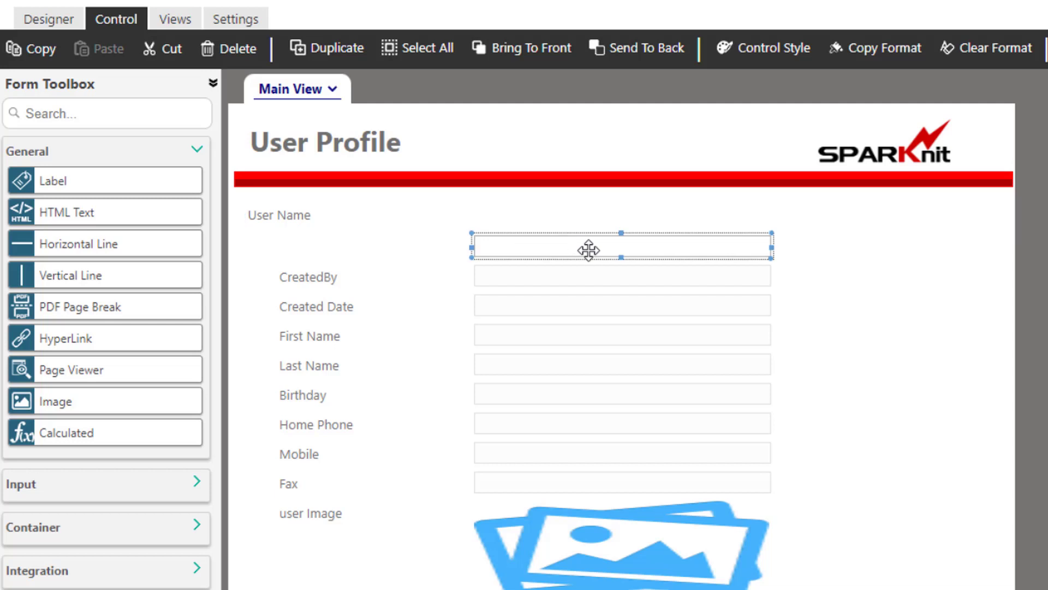
drag(771, 248, 669, 247)
drag(575, 243, 428, 217)
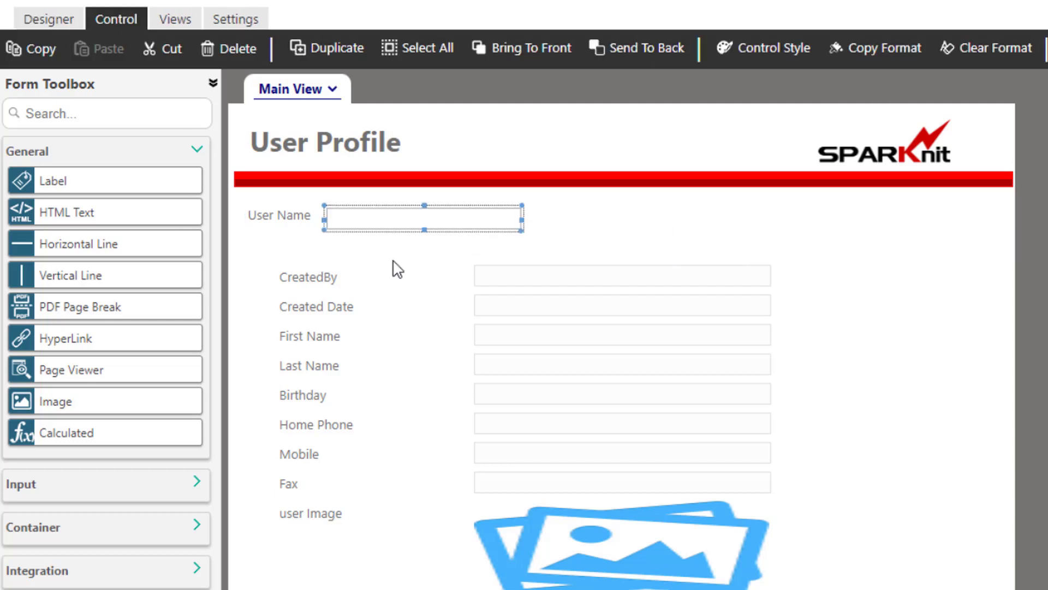
click(312, 281)
drag(311, 280, 571, 229)
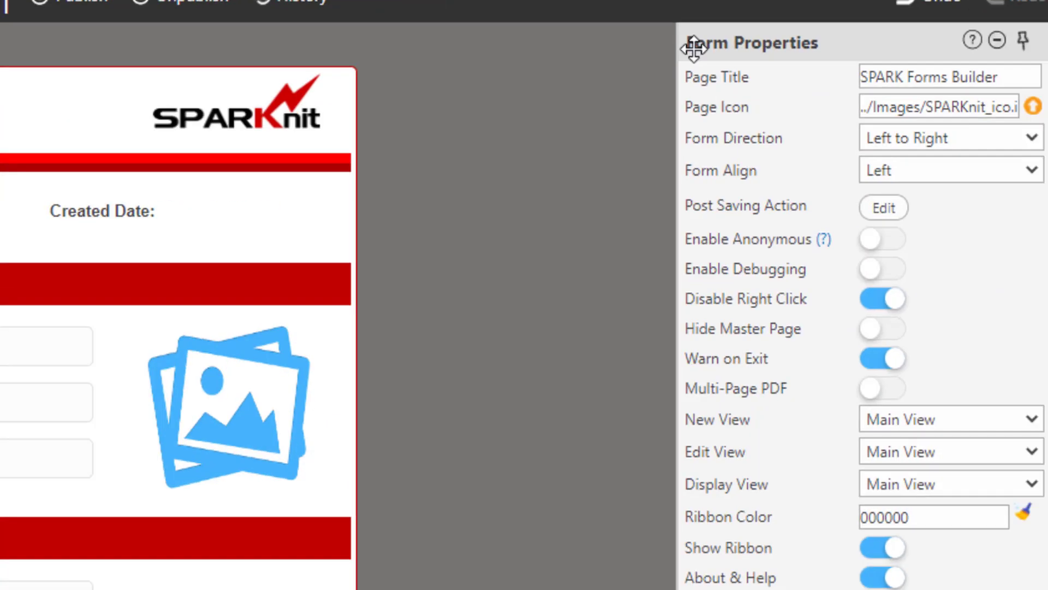
- Set the Workflow Type in the form properties to SPARK Workflow
scroll(769, 393, down, 10)
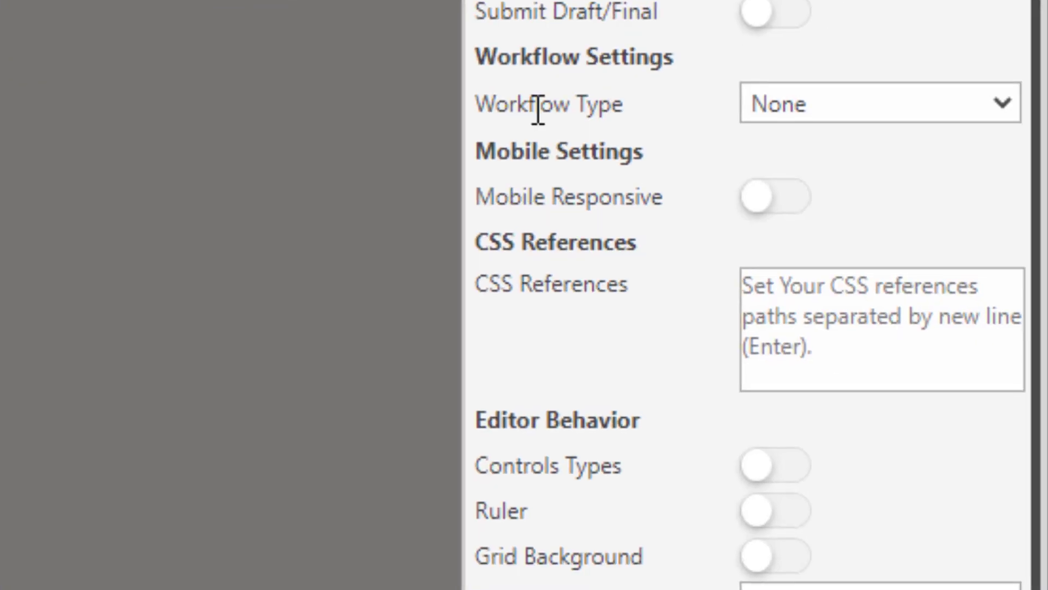
click(767, 110)
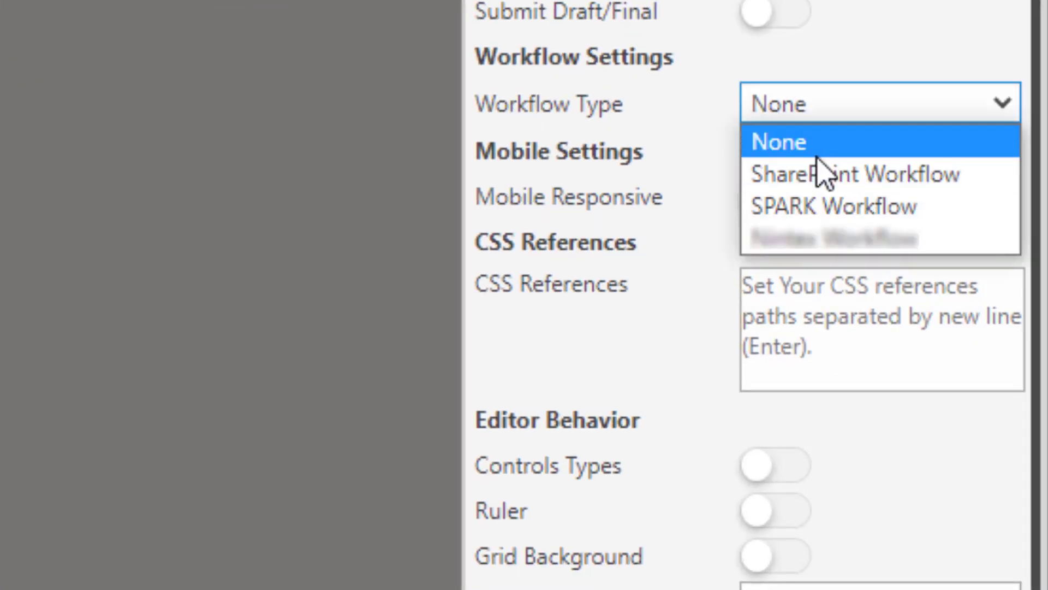
click(830, 210)
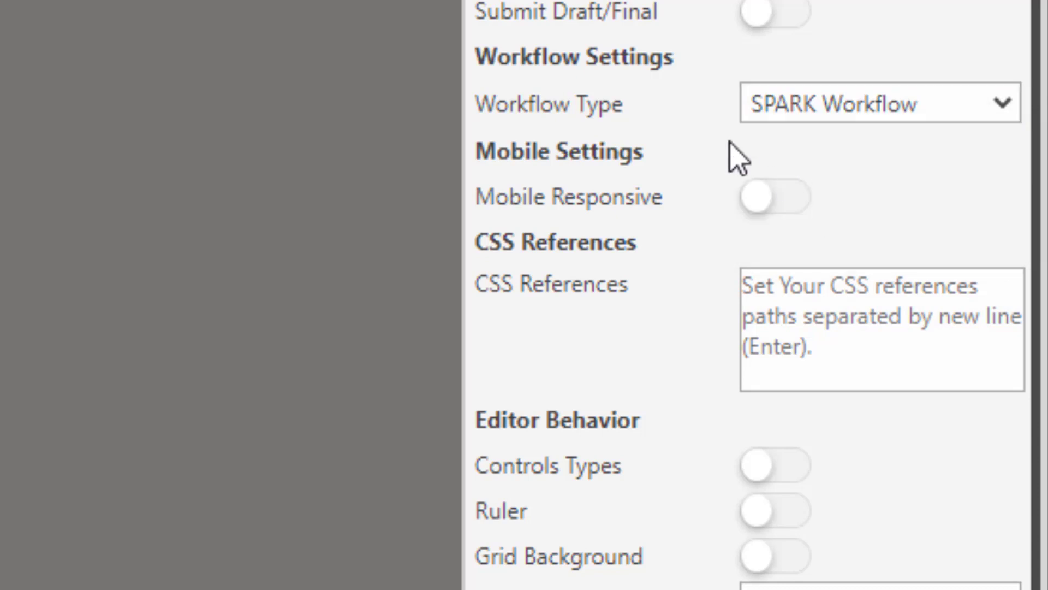
click(778, 126)
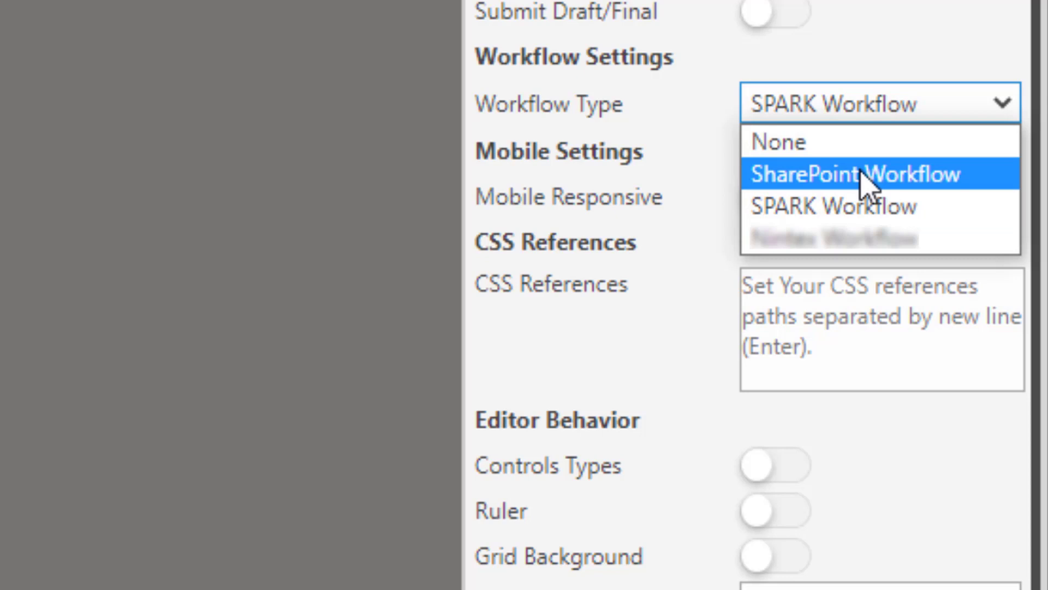
click(731, 130)
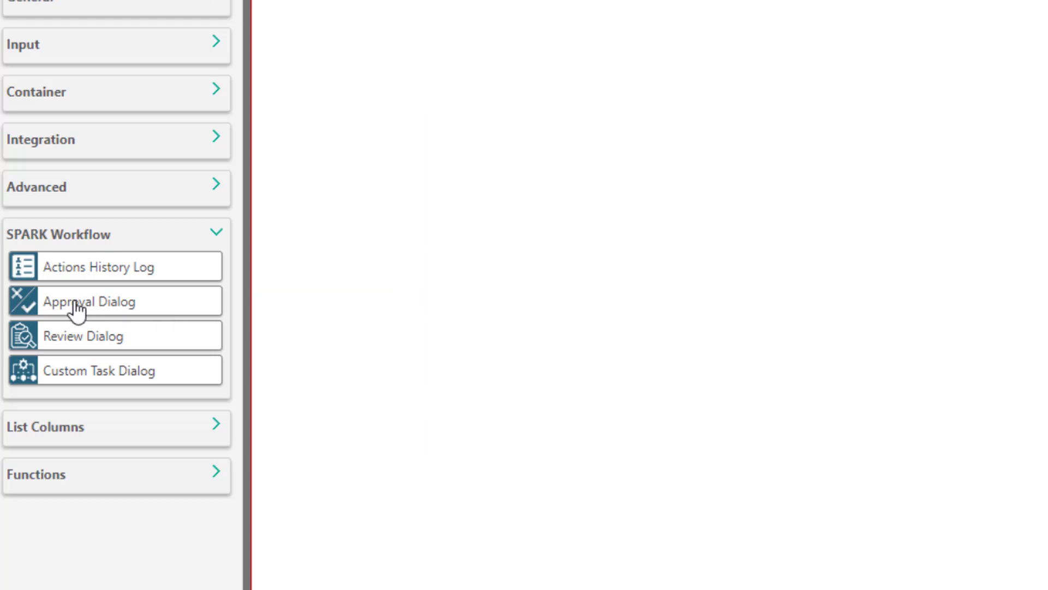
- Insert an Approval Dialog in the blank area of the form and delete its Pending button
drag(76, 309, 265, 24)
click(427, 278)
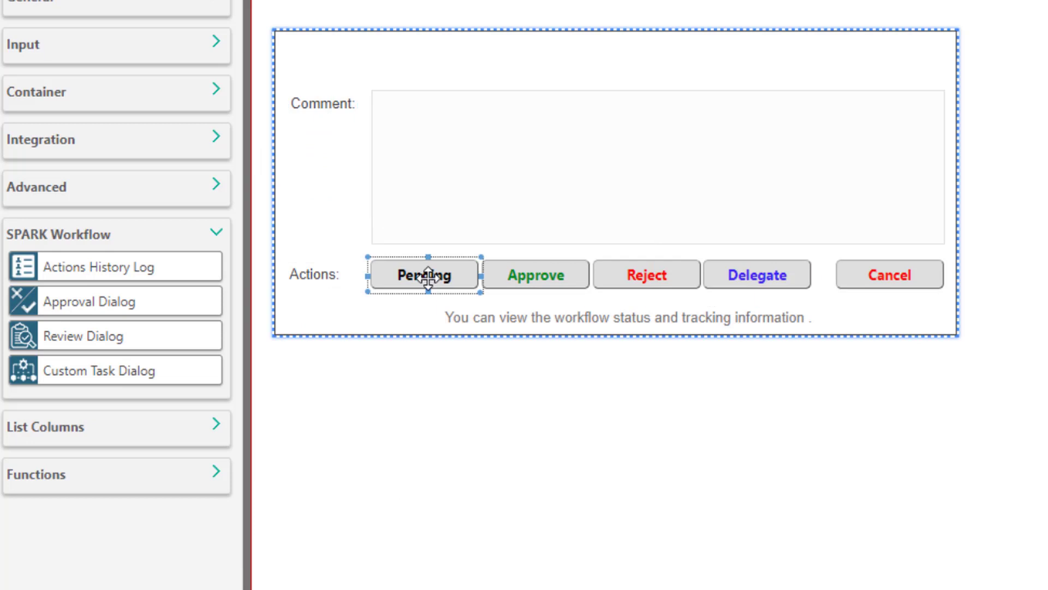
key(Delete)
- Move the Approve, Reject, Delegate and Cancel buttons together to the left, filling the gap beside the Actions label
click(533, 279)
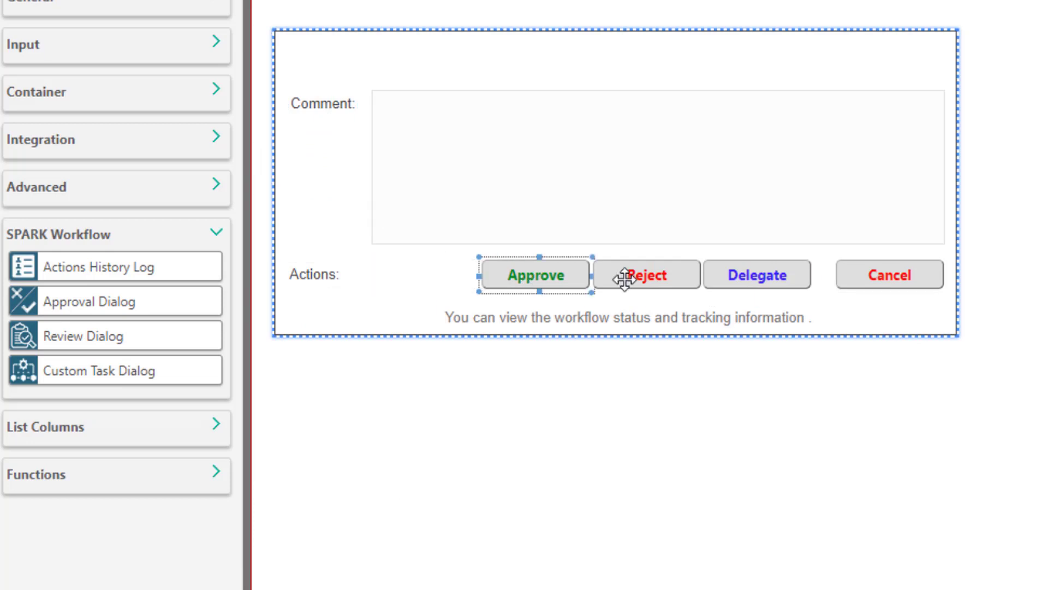
ctrl+click(641, 279)
ctrl+click(756, 276)
ctrl+click(888, 276)
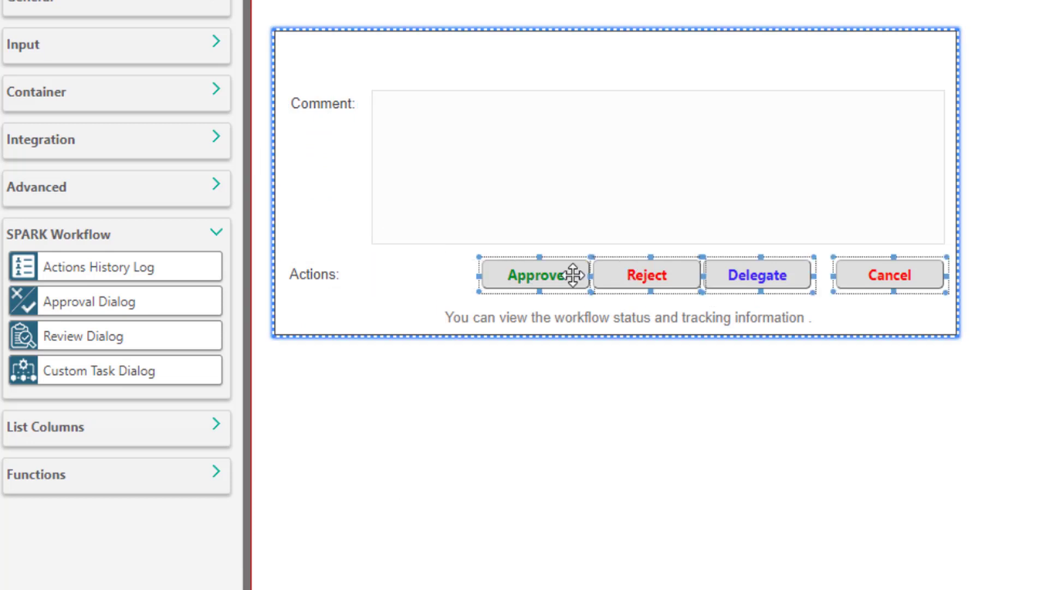
drag(541, 275, 433, 275)
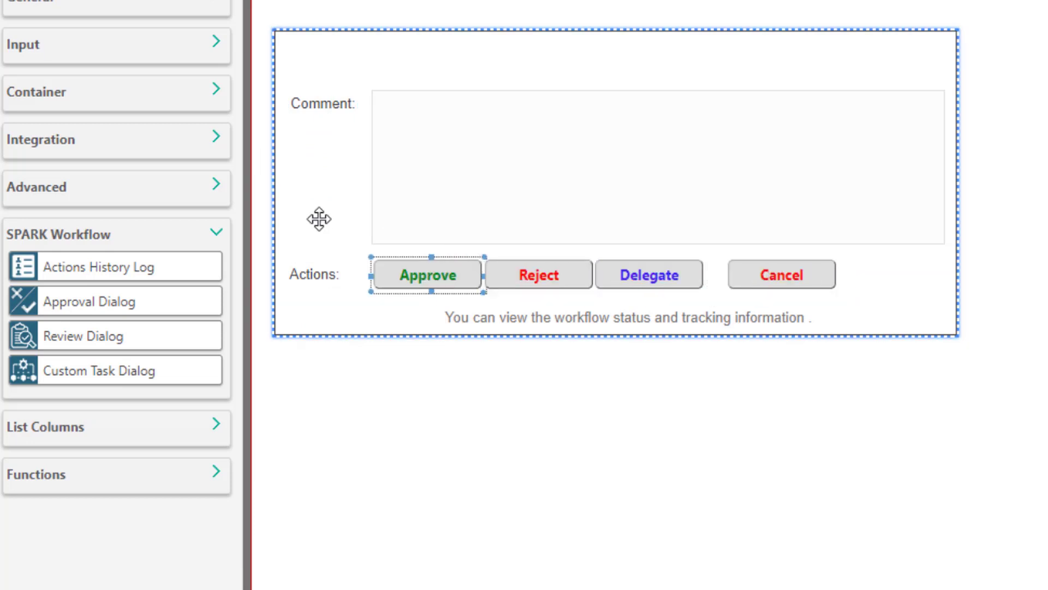
- Select all controls of the Approval Dialog and delete them from the form
key(ctrl+a)
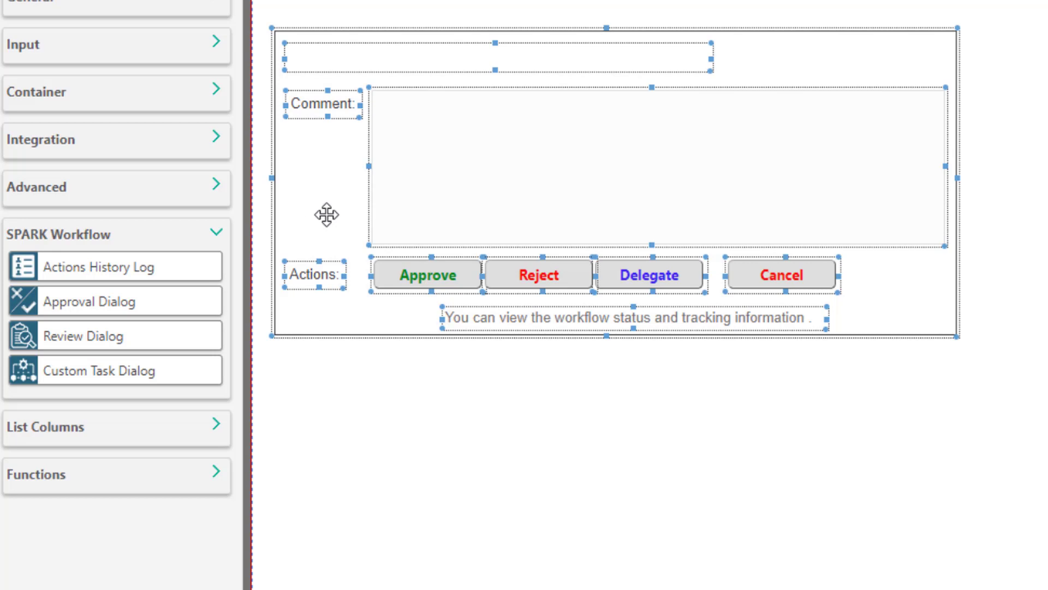
key(Delete)
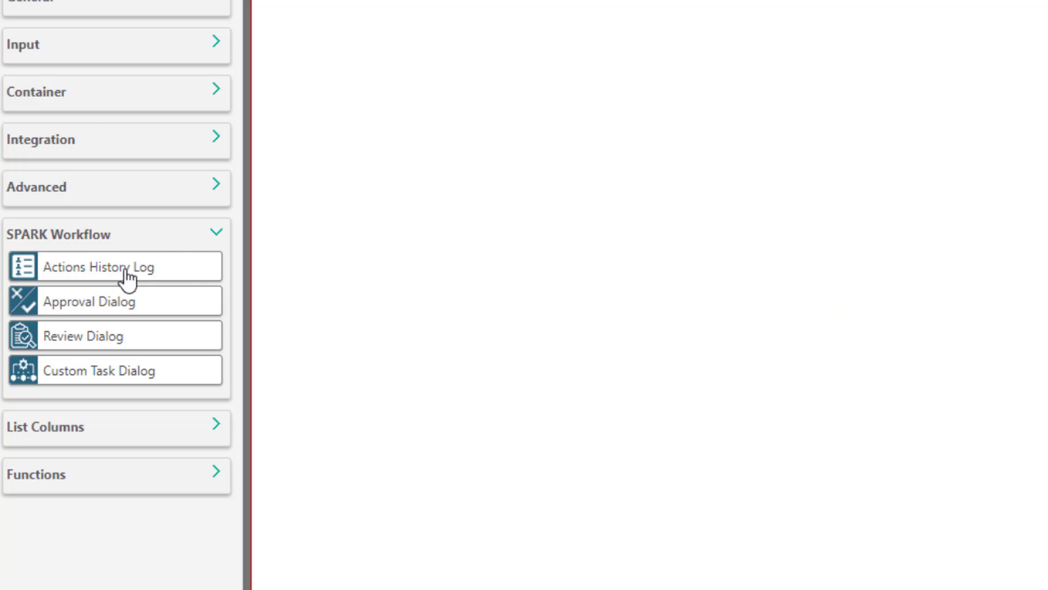
- Insert an Actions History Log on the form and inspect its Action Type, Action Date and Task Name fields
drag(70, 280, 276, 46)
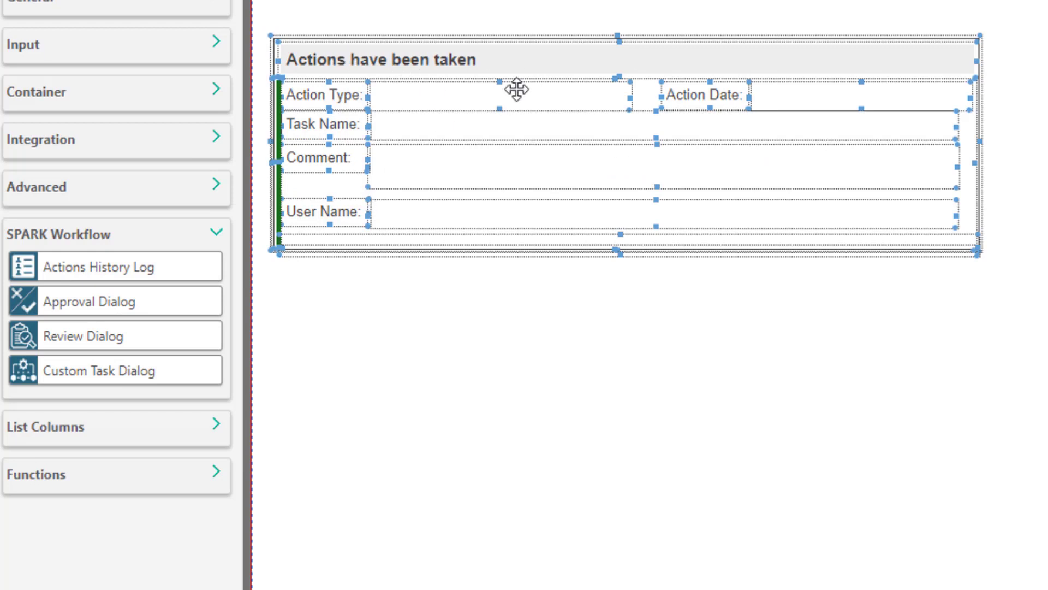
click(466, 97)
click(771, 96)
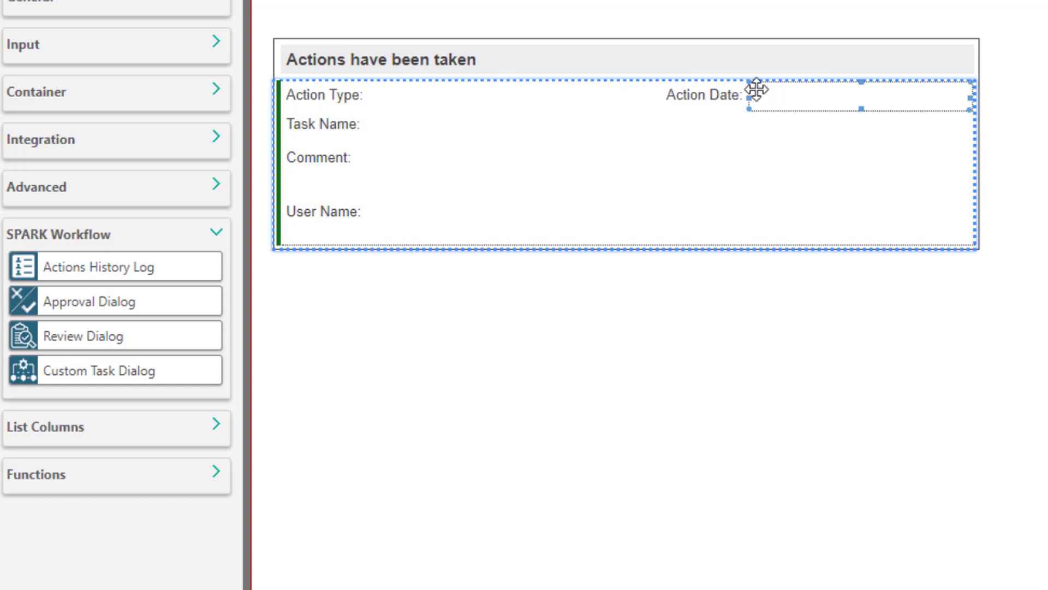
click(457, 126)
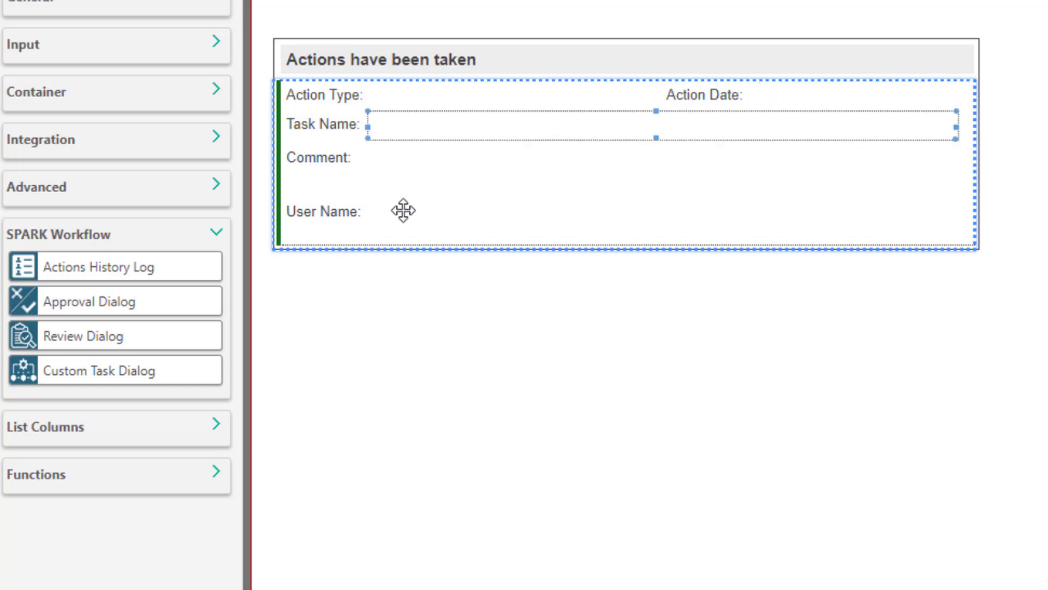
- Inspect the User Name and Task Name fields of the Actions History Log
click(403, 210)
click(393, 125)
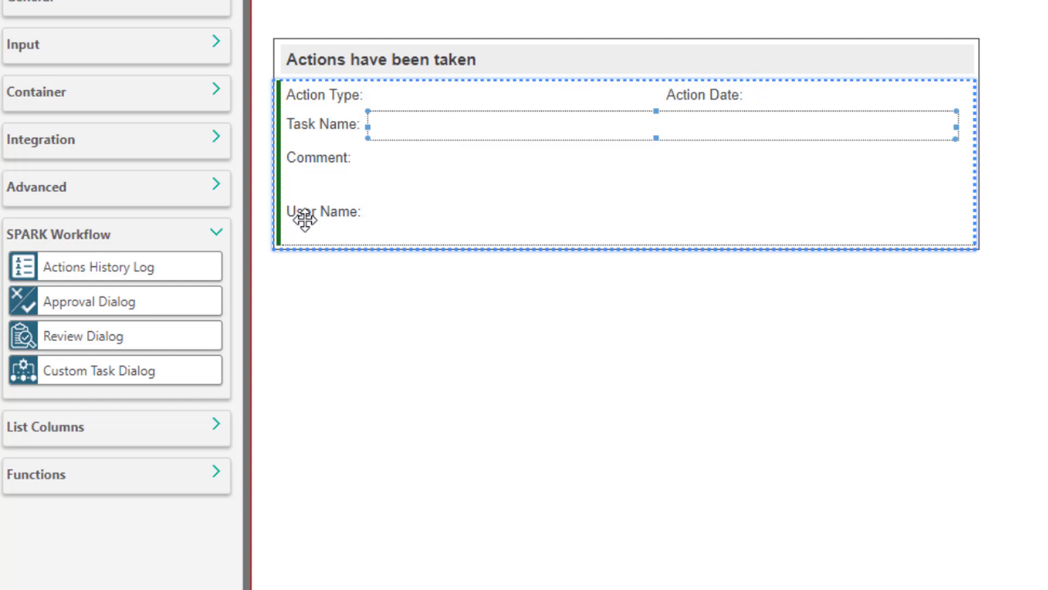
click(435, 220)
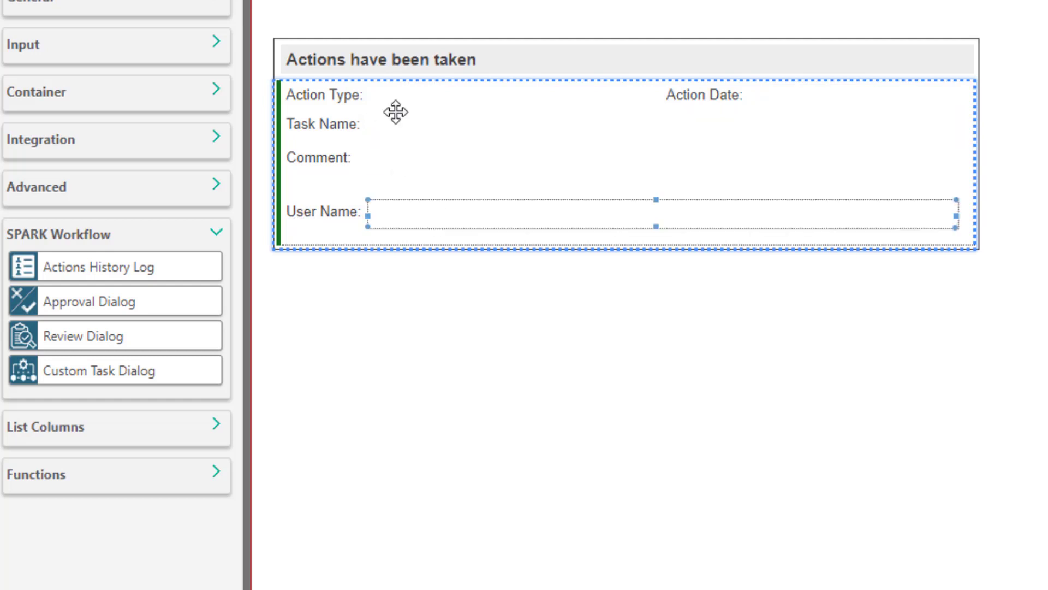
click(421, 99)
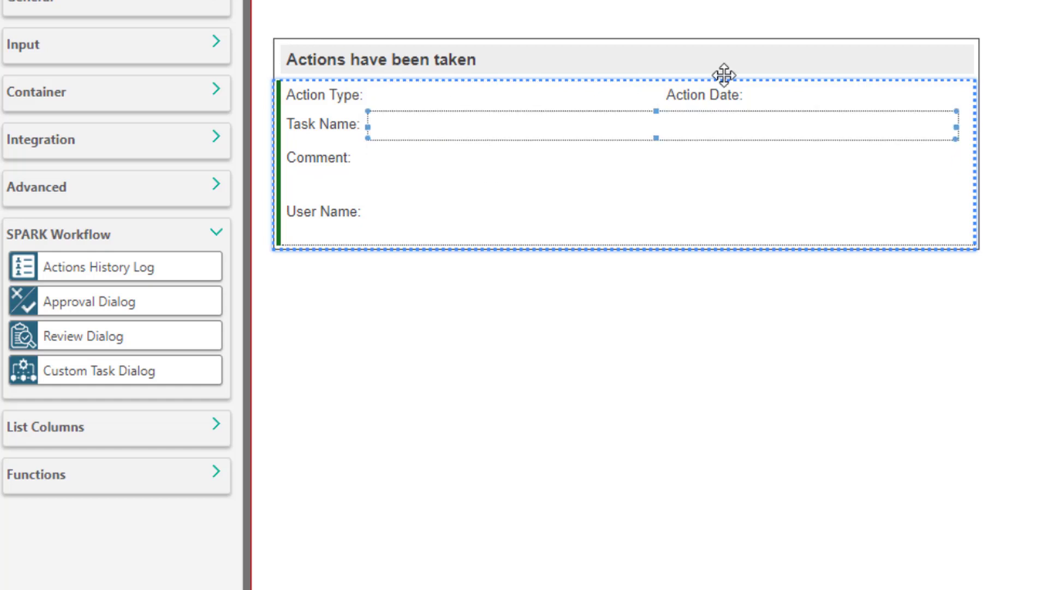
- Add a control rule named Show to the Actions History Log panel, with type Formatting and event onLoad
click(292, 36)
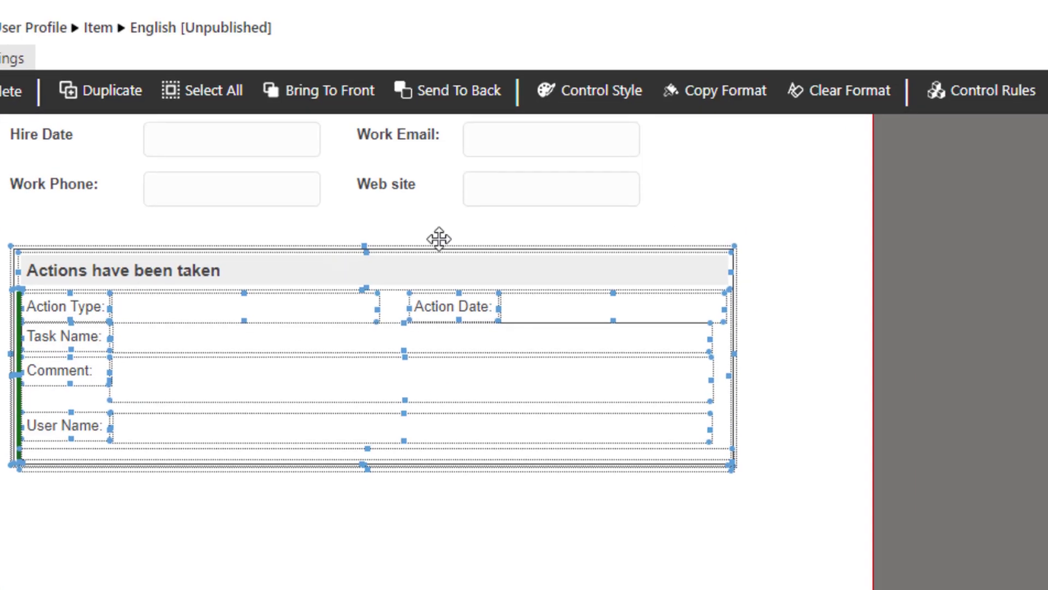
click(981, 104)
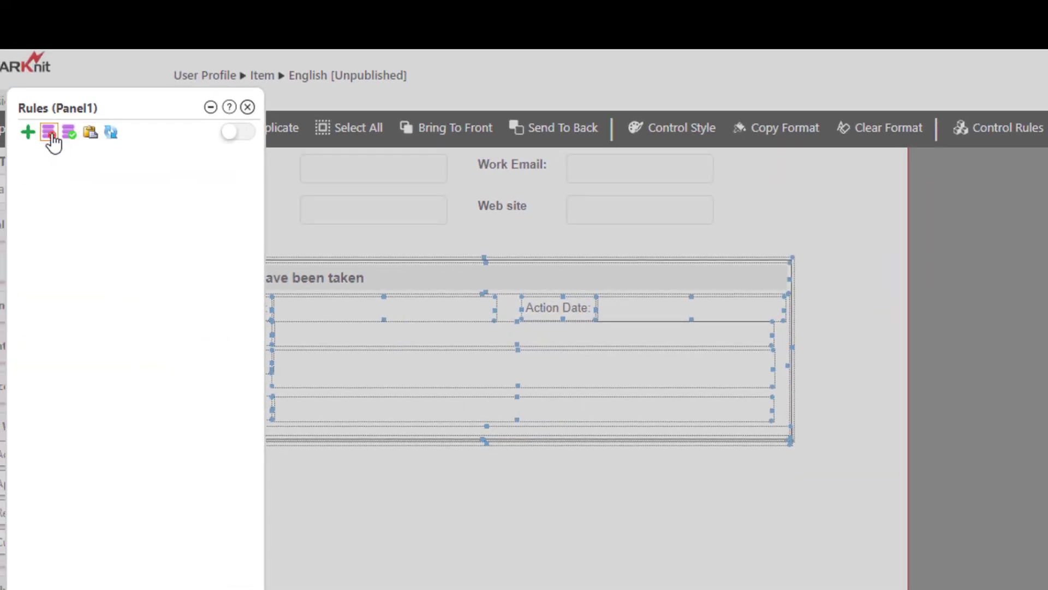
click(28, 134)
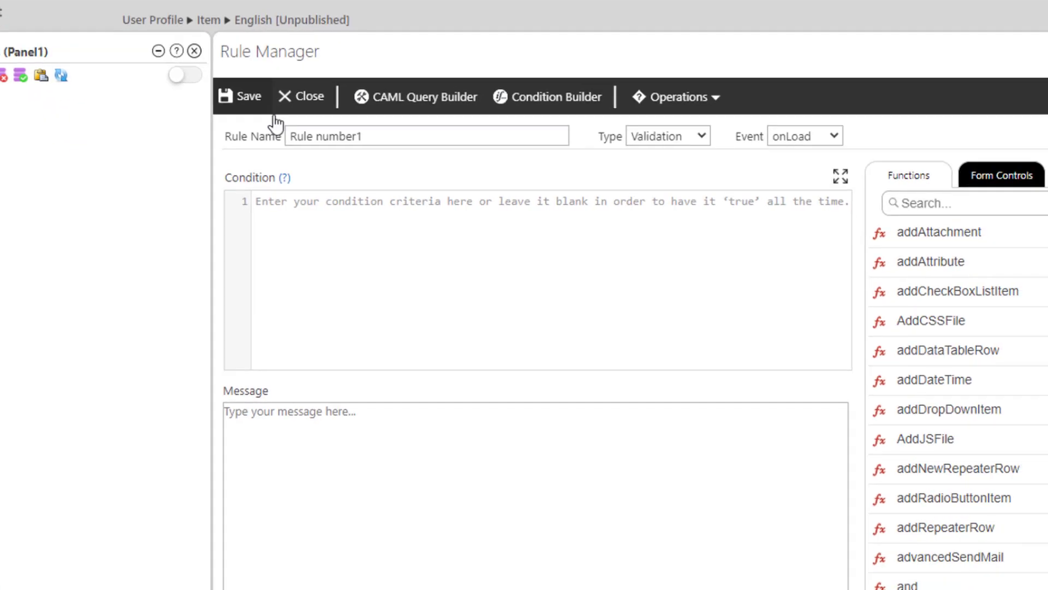
drag(382, 136, 287, 132)
text(Show)
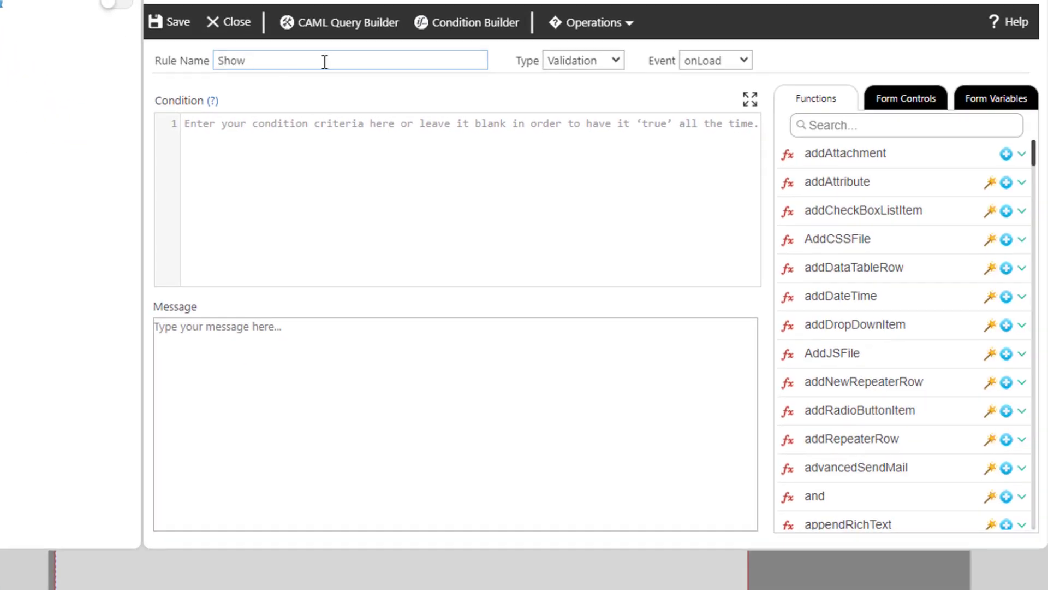
click(559, 61)
click(565, 108)
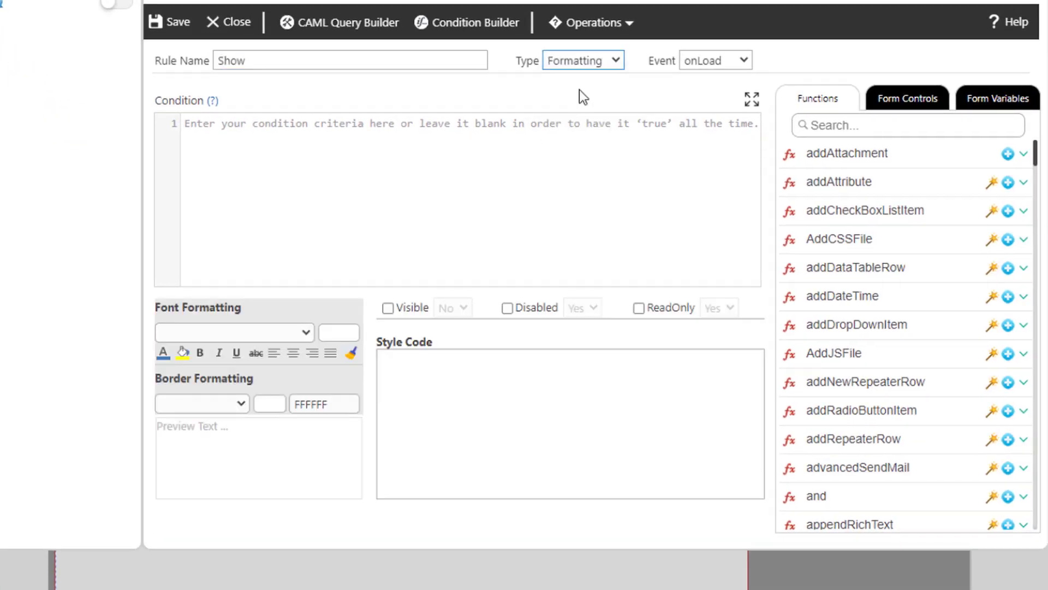
click(722, 61)
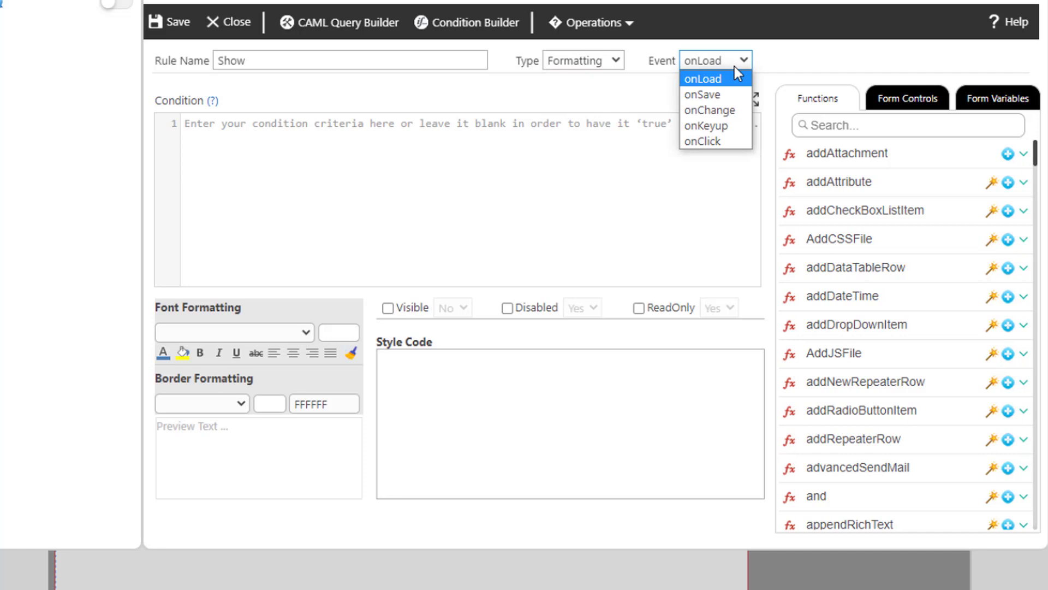
click(735, 67)
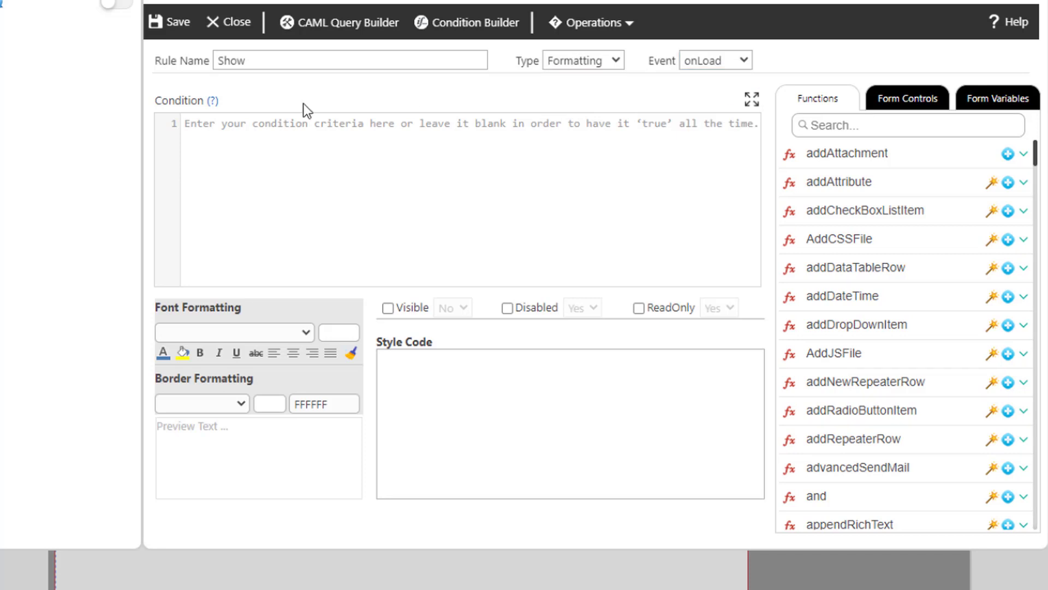
- Build the rule condition getRepeaterData(TextBox4)!='' with the function's wizard, choosing Repeater1 as the repeater
click(813, 127)
text(getRepeaterData)
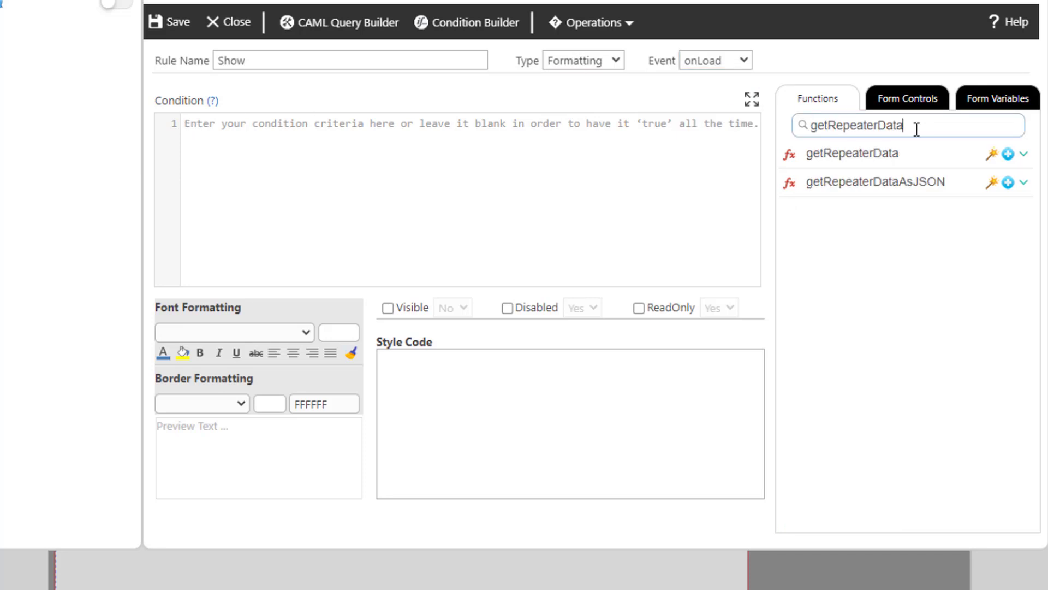
click(990, 154)
click(494, 110)
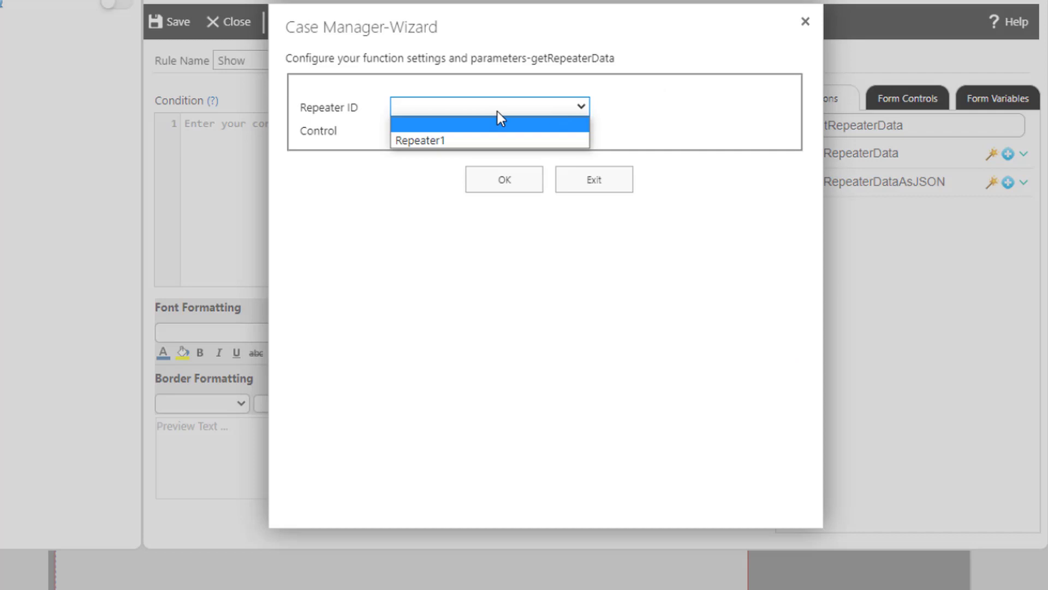
click(411, 136)
click(411, 133)
click(429, 288)
click(498, 175)
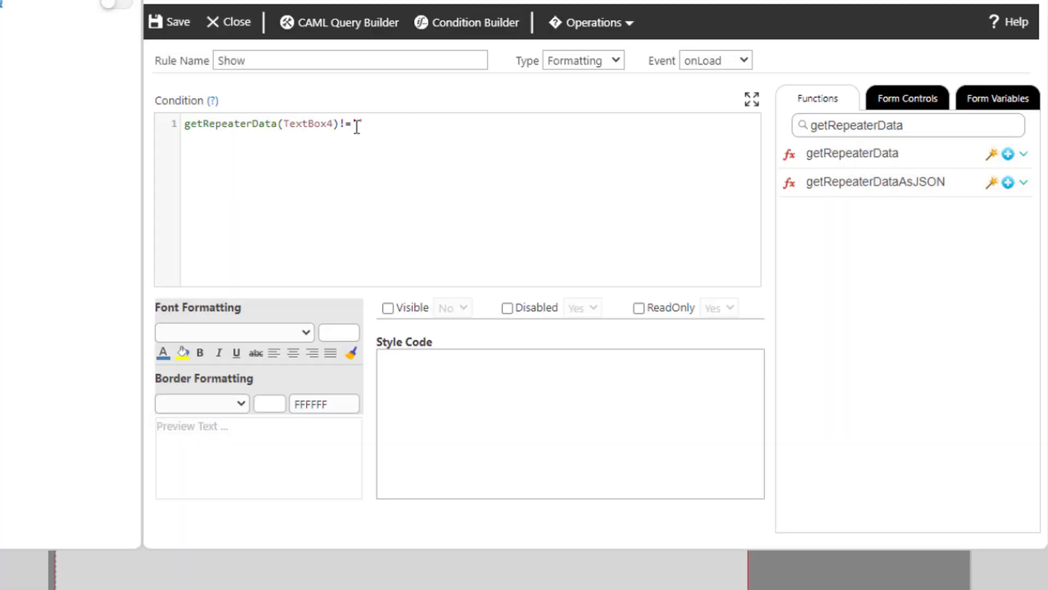
- Set the rule's Visible formatting to Yes, then save the rule and close the panel's rules
click(388, 308)
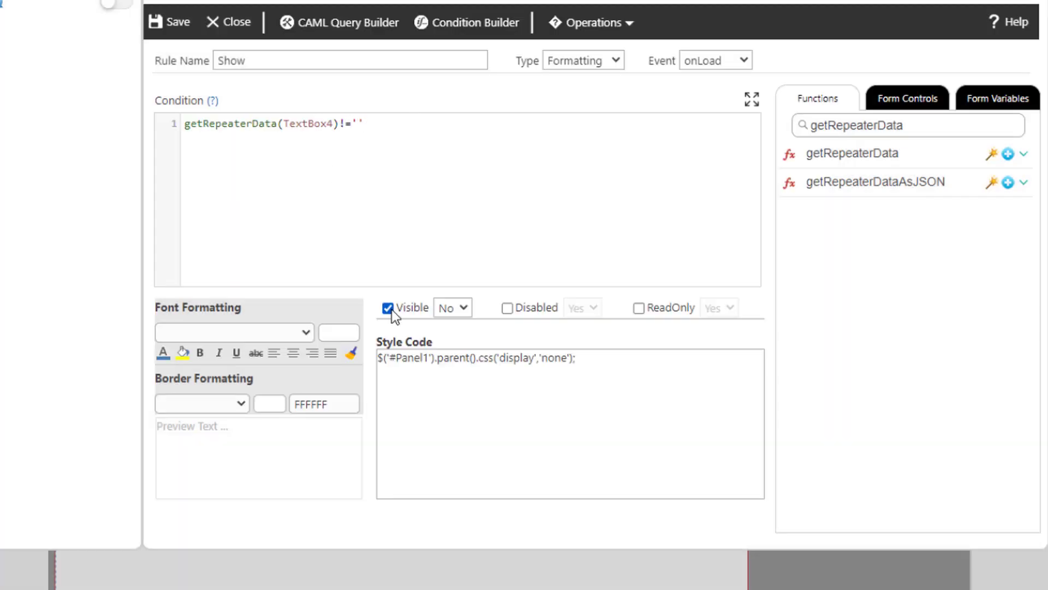
click(454, 308)
click(457, 340)
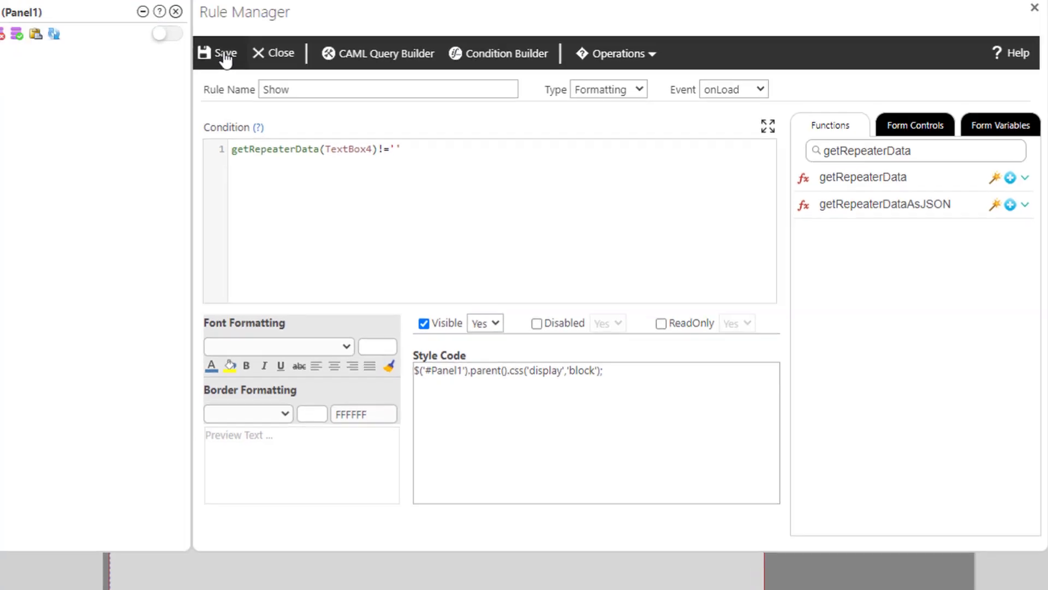
click(178, 24)
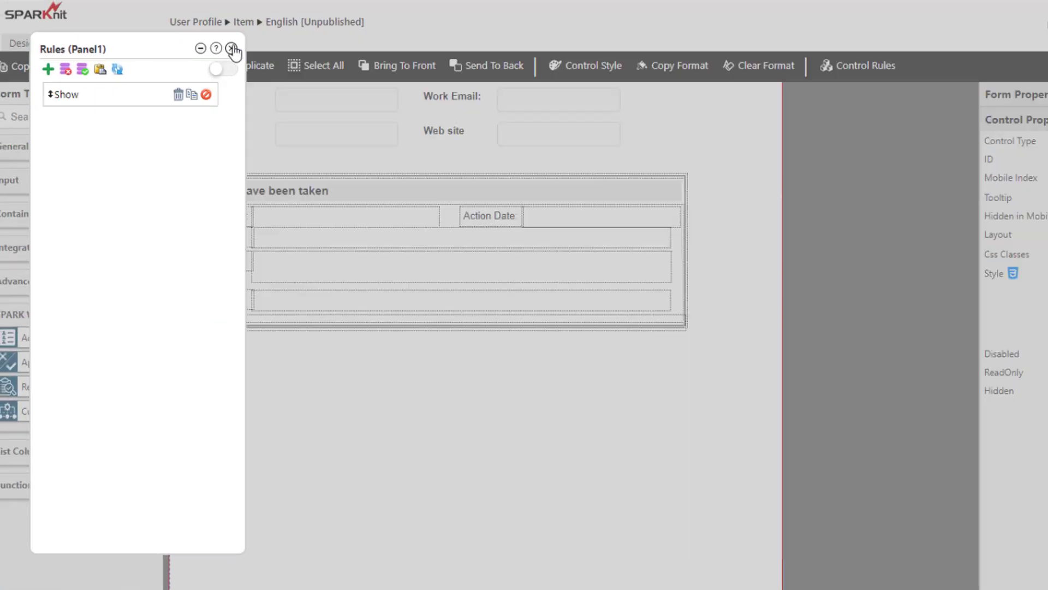
click(232, 48)
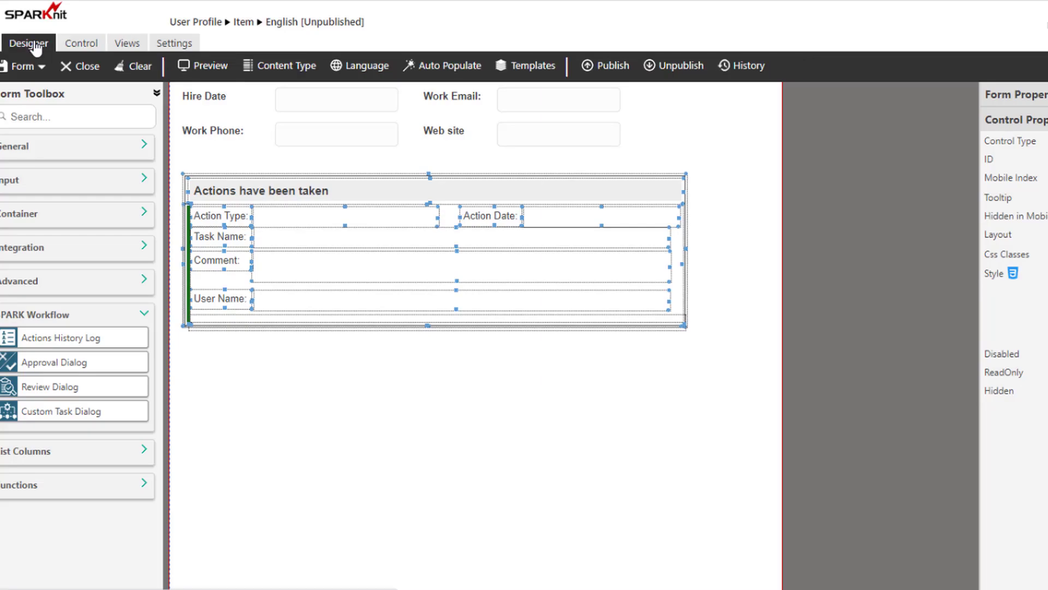
- Publish the form on the Item content type
click(612, 66)
click(565, 349)
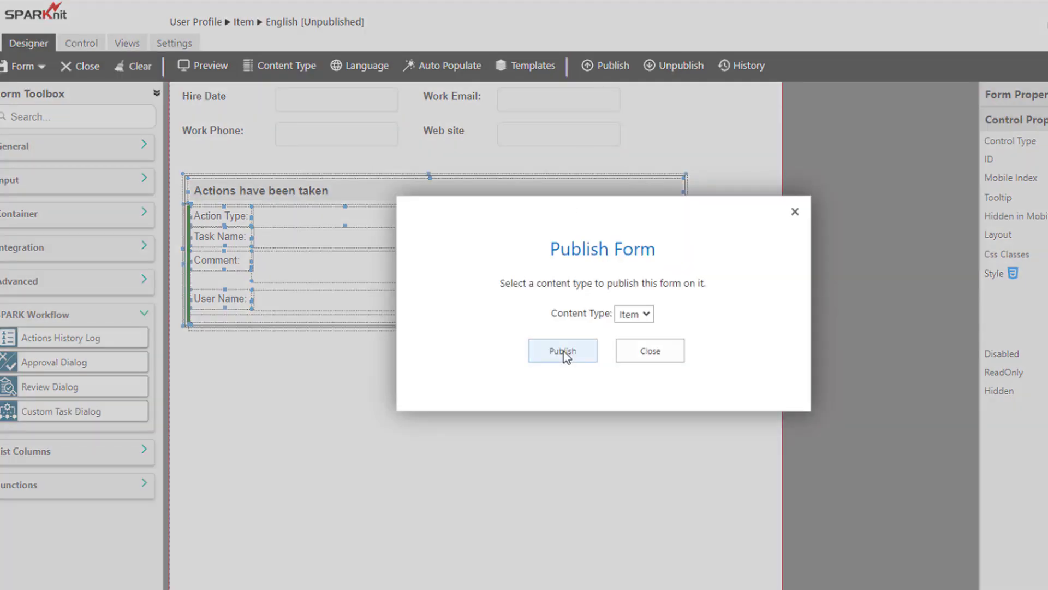
click(602, 387)
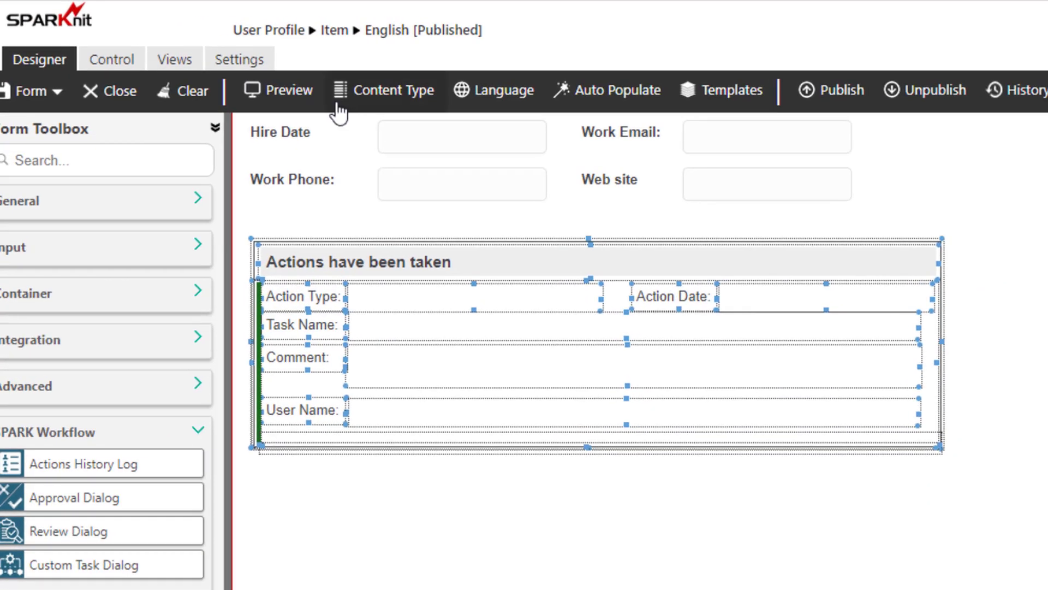
- Create a new item in the User Profile list, filling in the employee's user name, and submit it
click(278, 31)
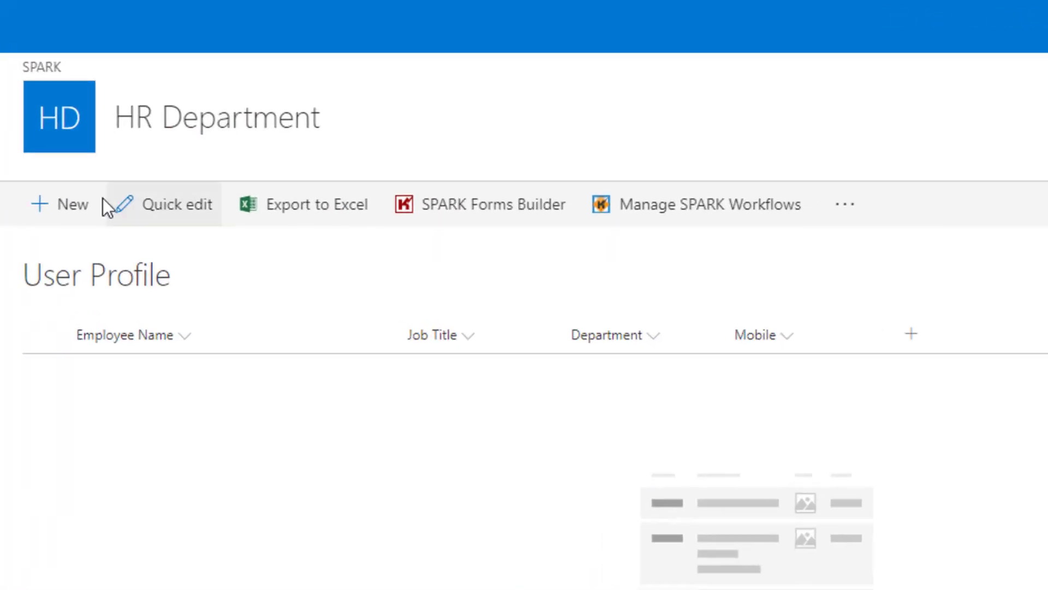
click(77, 209)
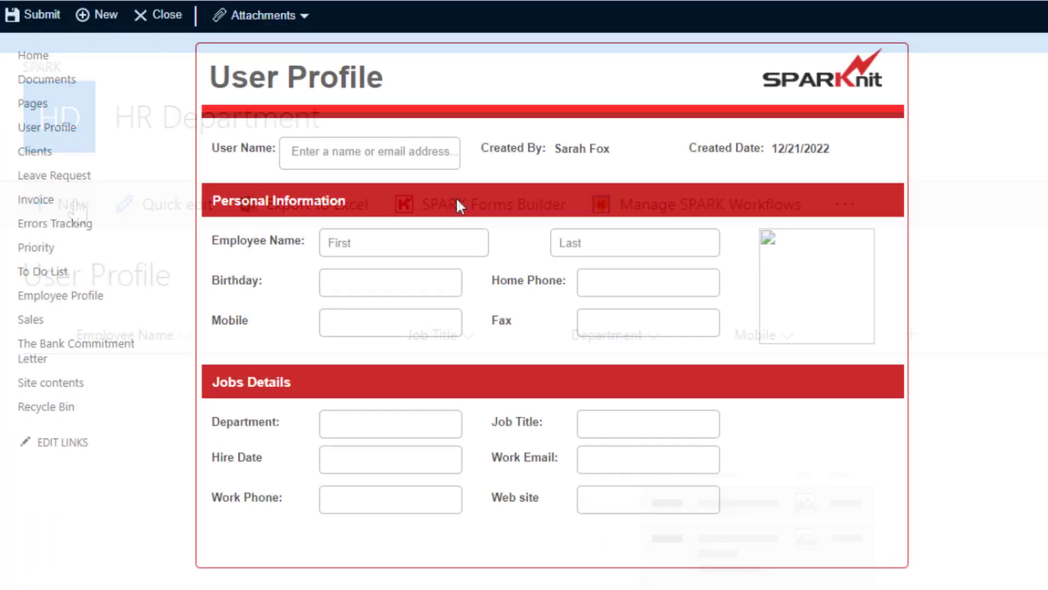
click(328, 151)
text(Bra)
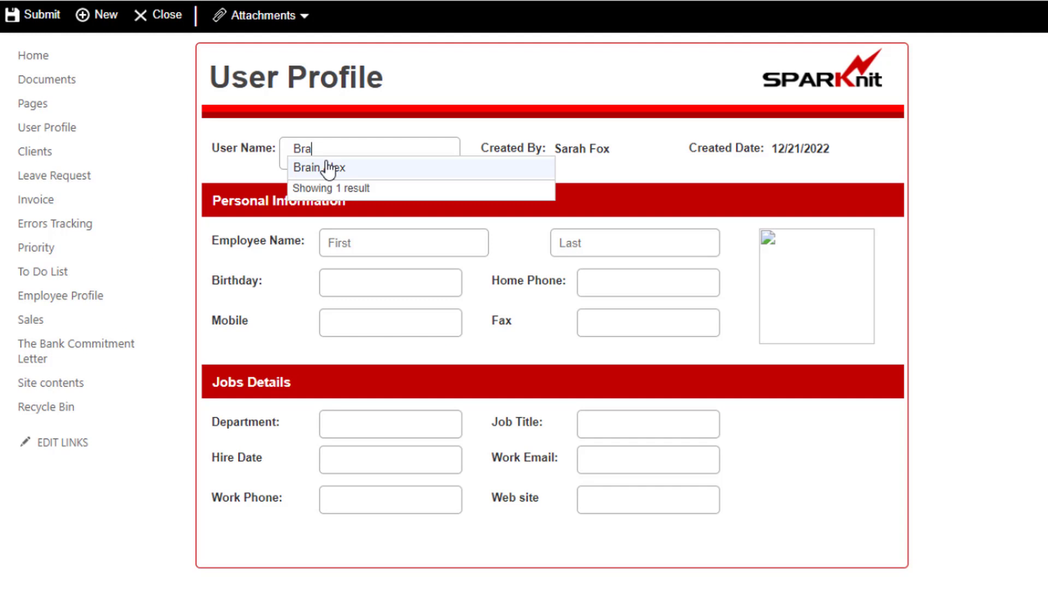
click(319, 166)
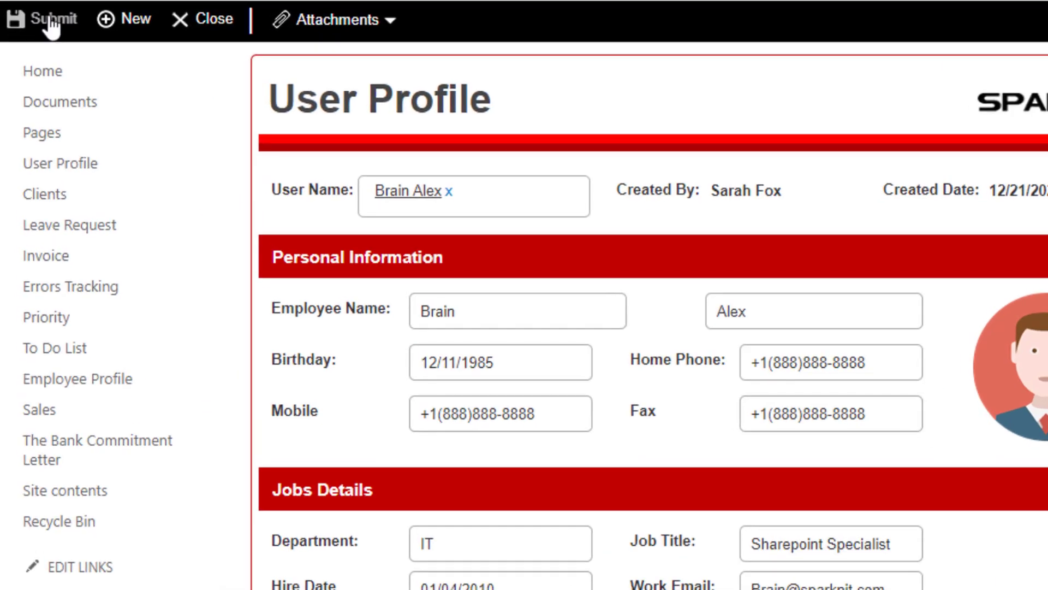
click(50, 21)
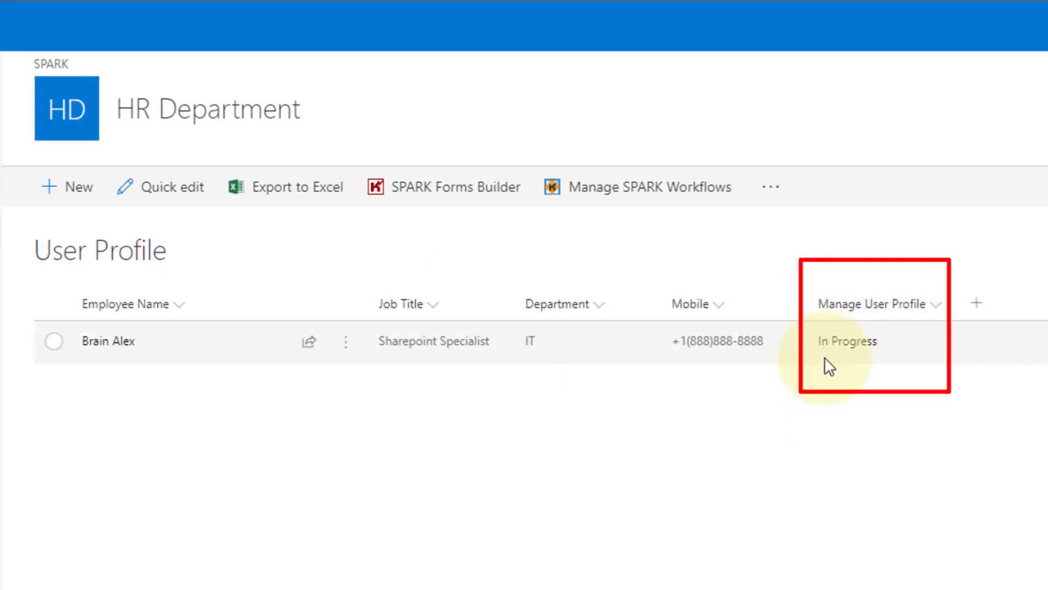
- Check the new profile's workflow status, open the item from there and submit it to bring up the approval dialog
click(849, 342)
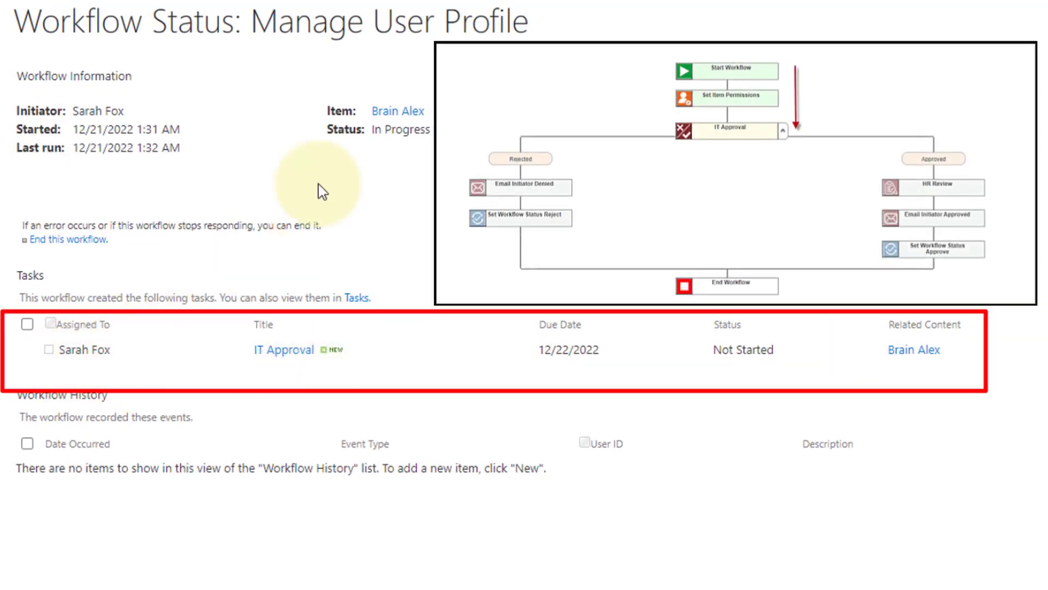
click(397, 111)
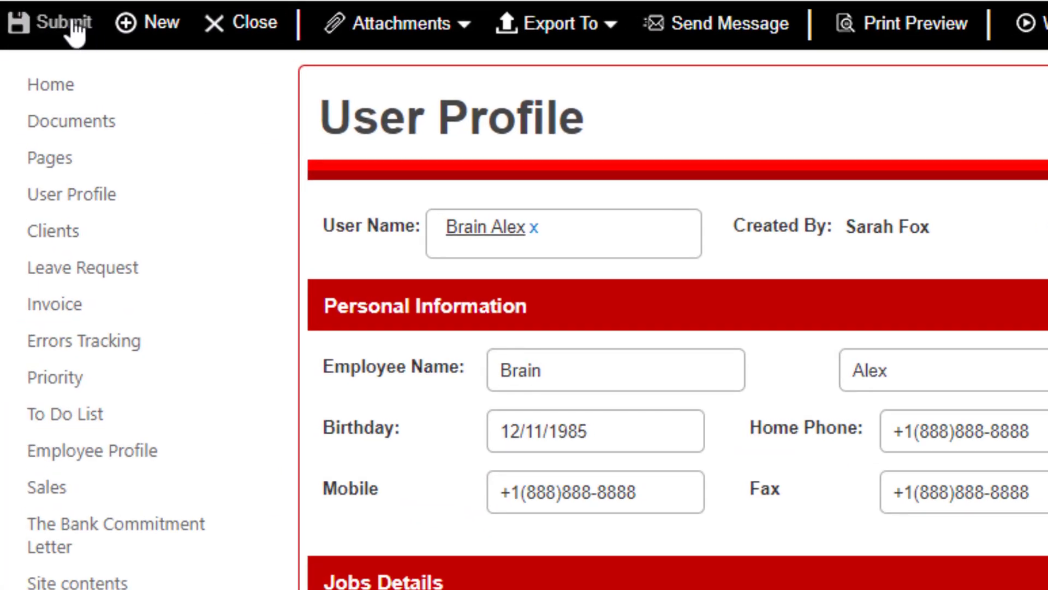
click(67, 26)
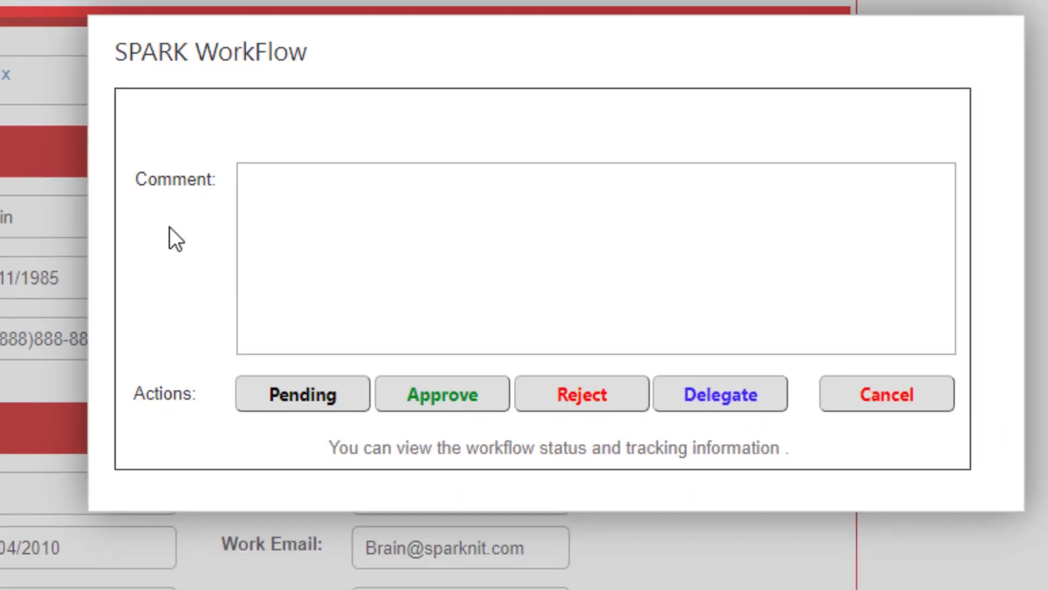
- Approve the IT Approval task with the comment "Approved Form"
click(320, 219)
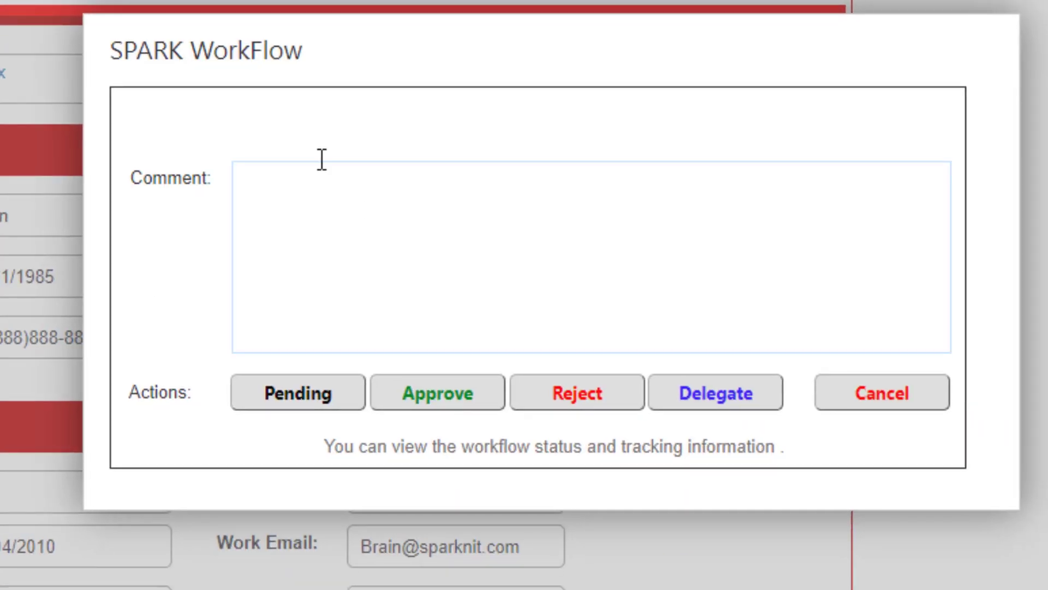
click(194, 272)
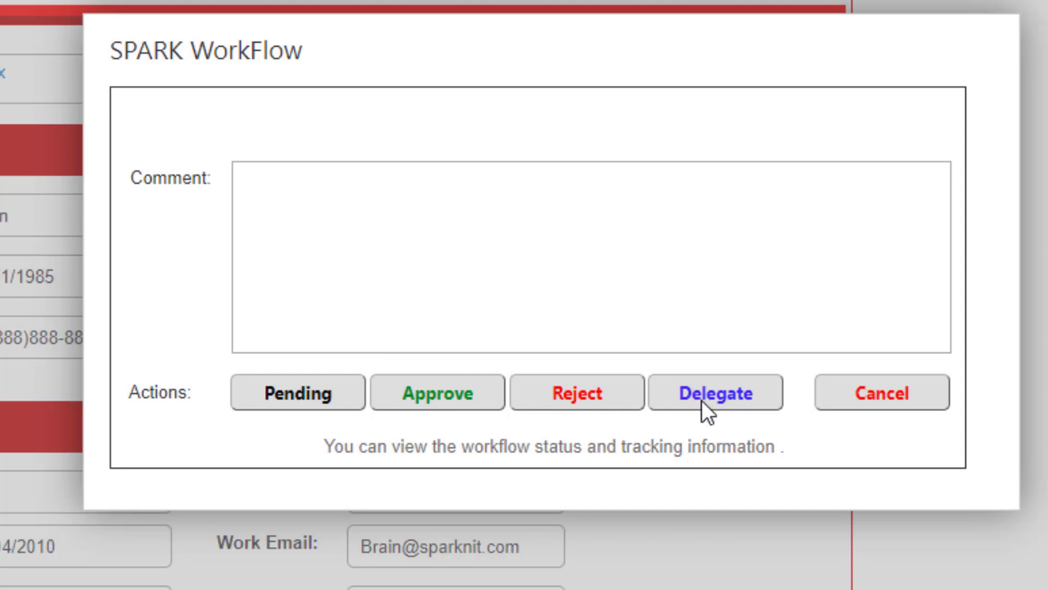
click(262, 185)
text(Approved Form)
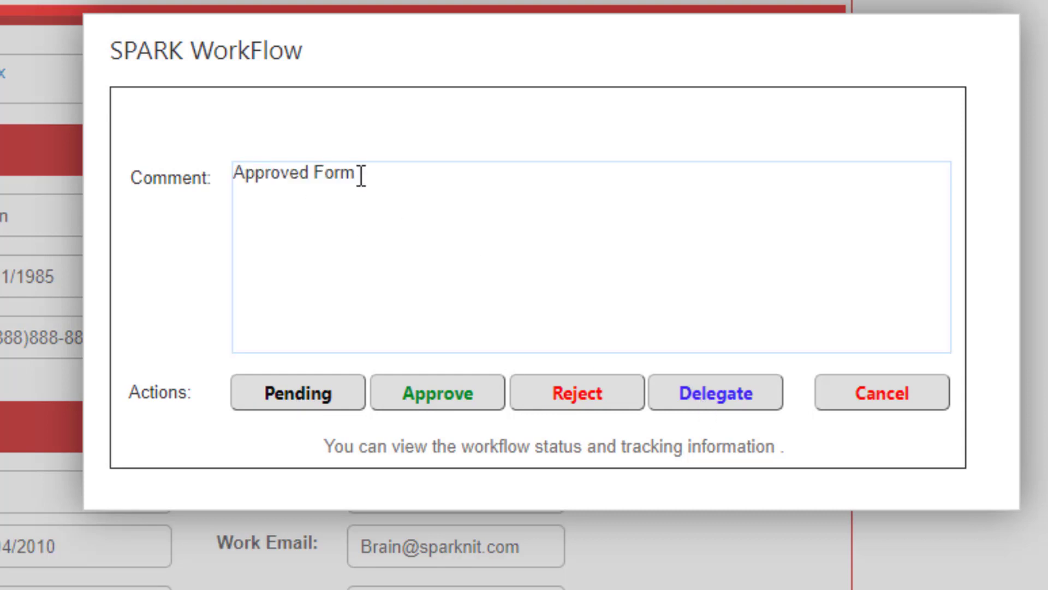
click(444, 399)
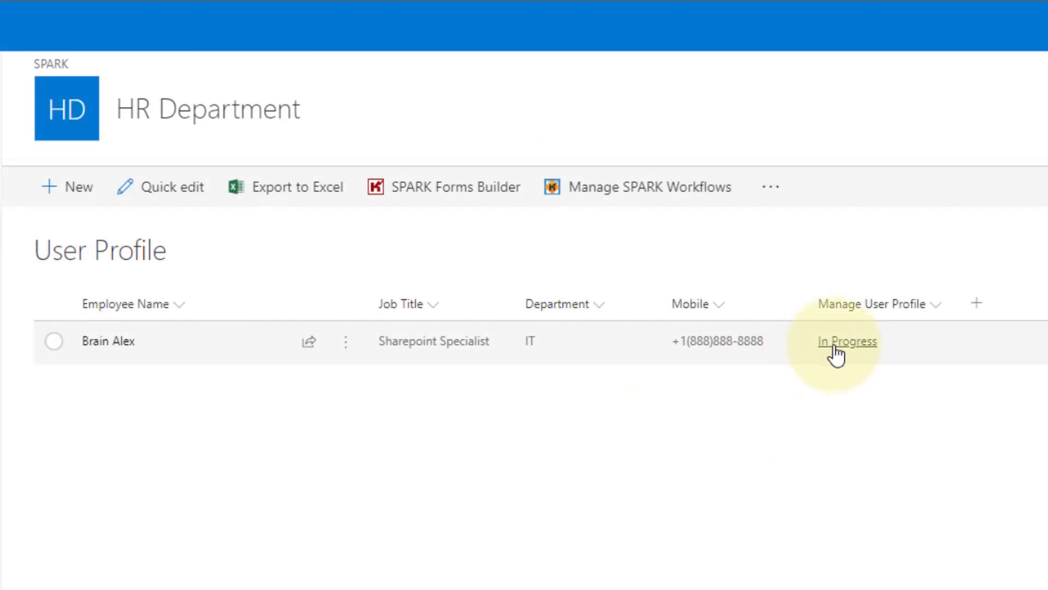
- Open the profile item from its workflow status page and sign in with the HR reviewer's username and password
click(840, 349)
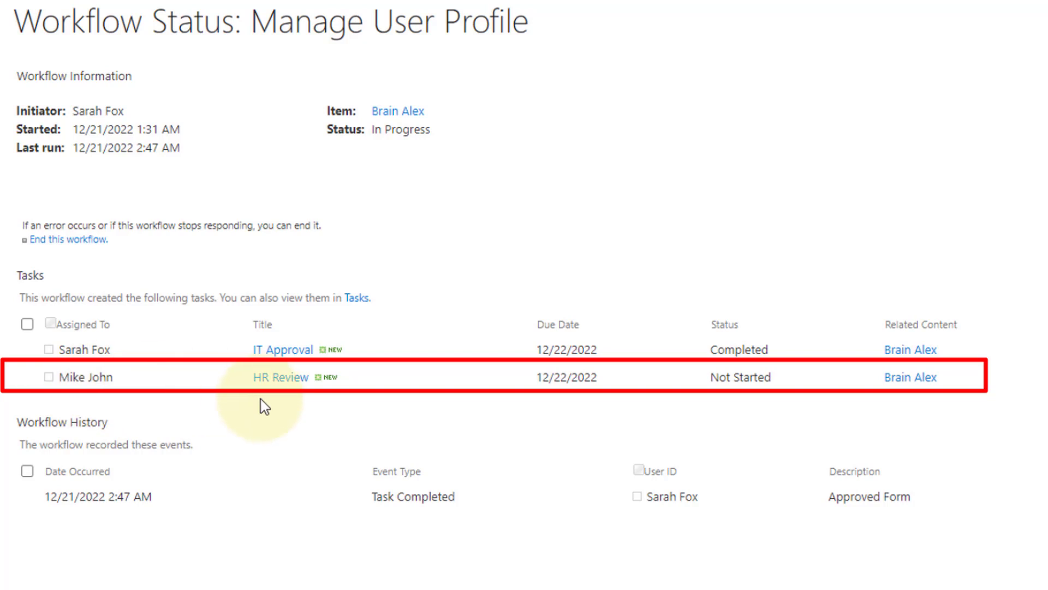
click(394, 112)
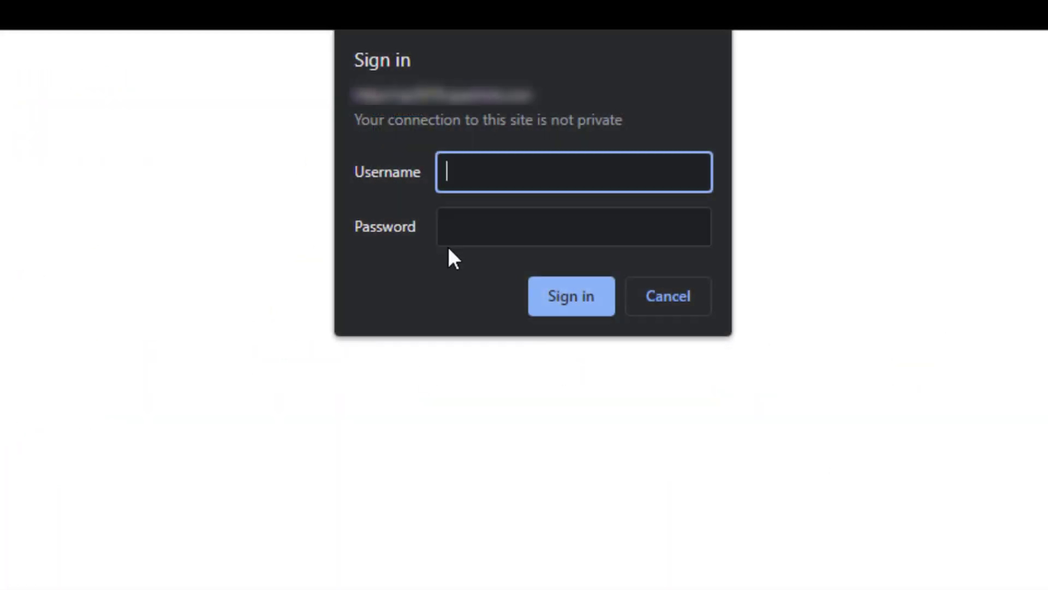
text(mike)
click(551, 226)
text(•••••••••••)
click(562, 296)
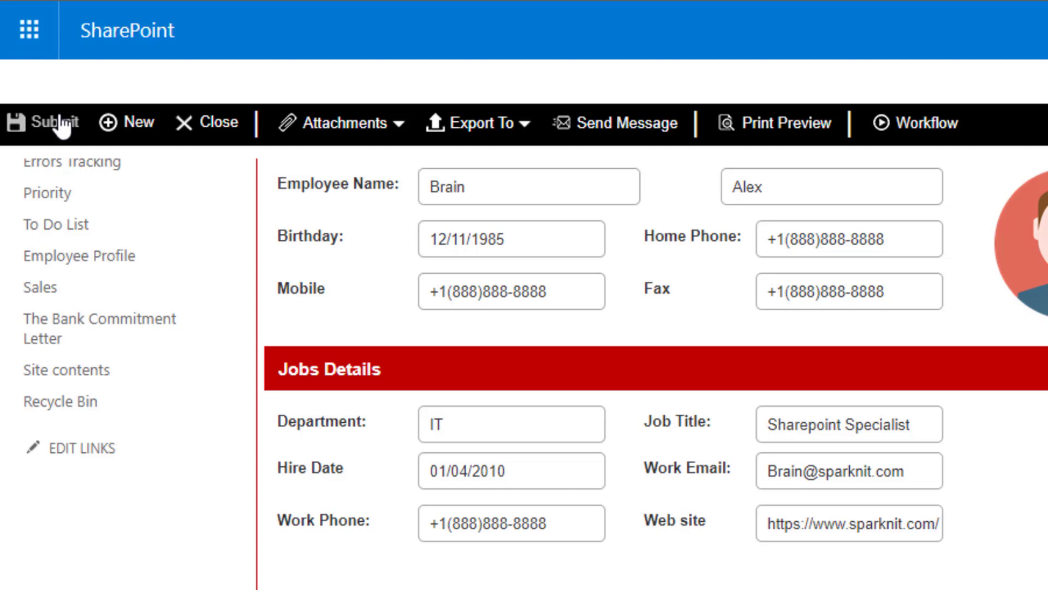
- Submit the profile form and delegate the HR Review task to another user with the reason "please review this form"
click(63, 123)
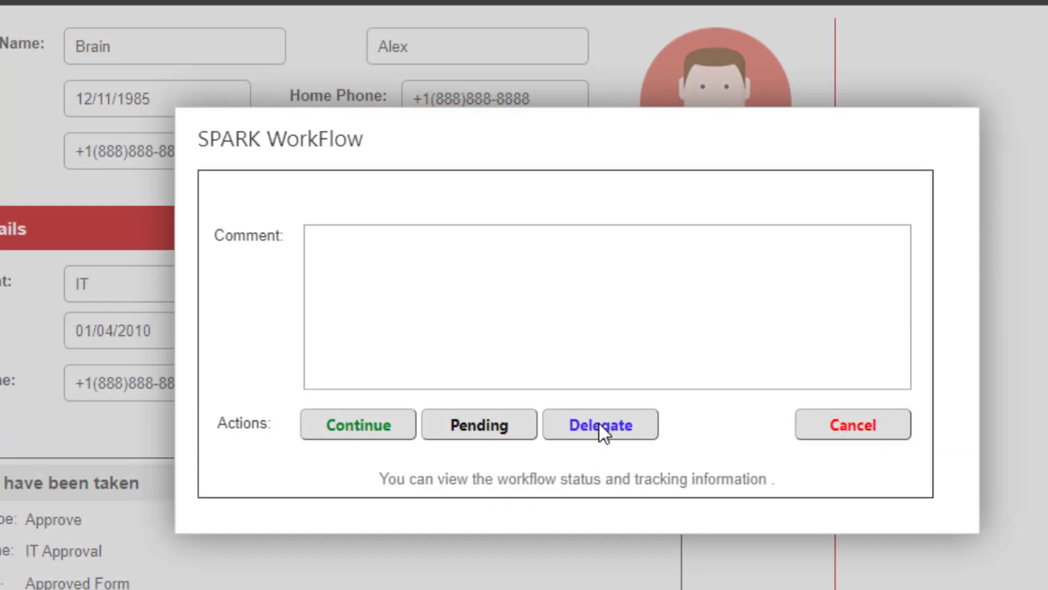
click(598, 424)
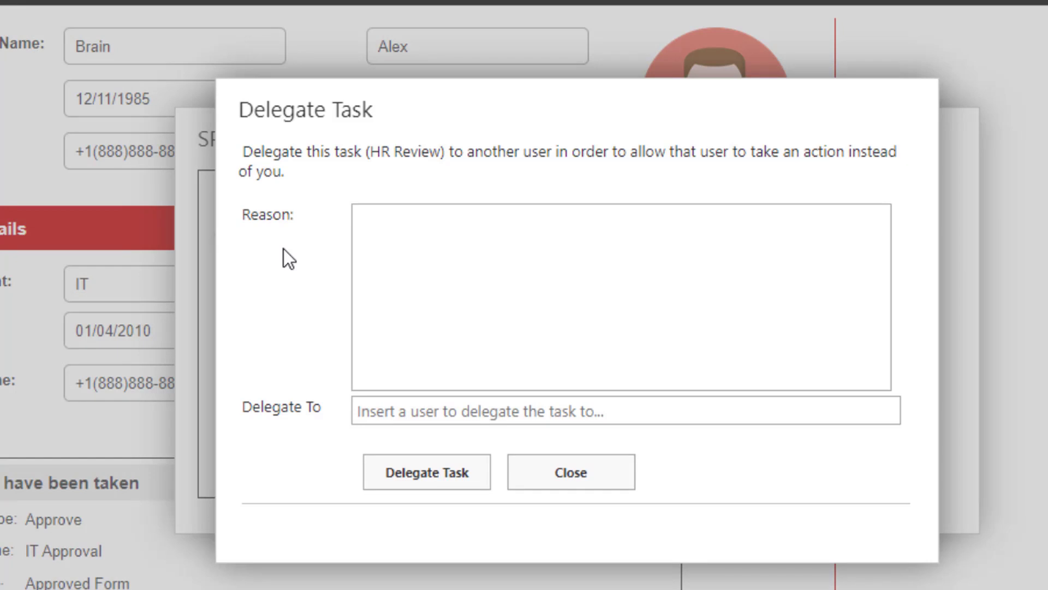
click(462, 268)
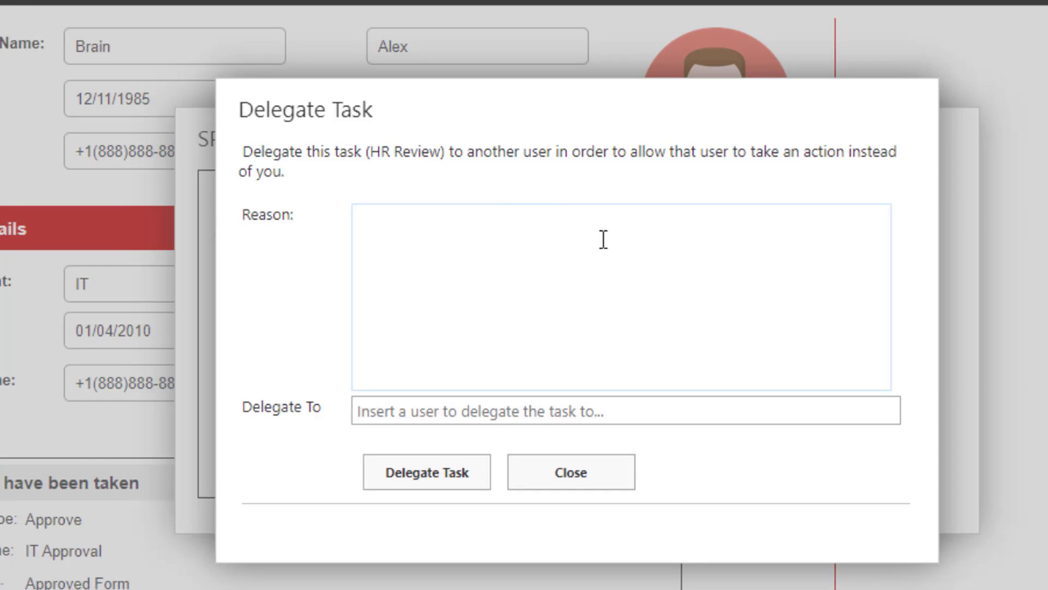
text(please review this form)
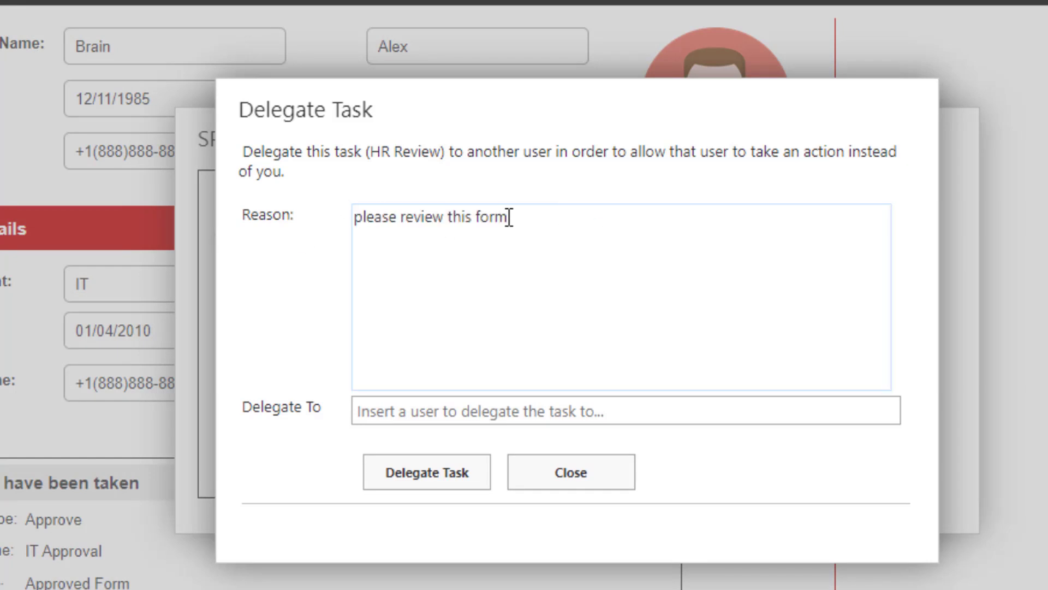
click(375, 411)
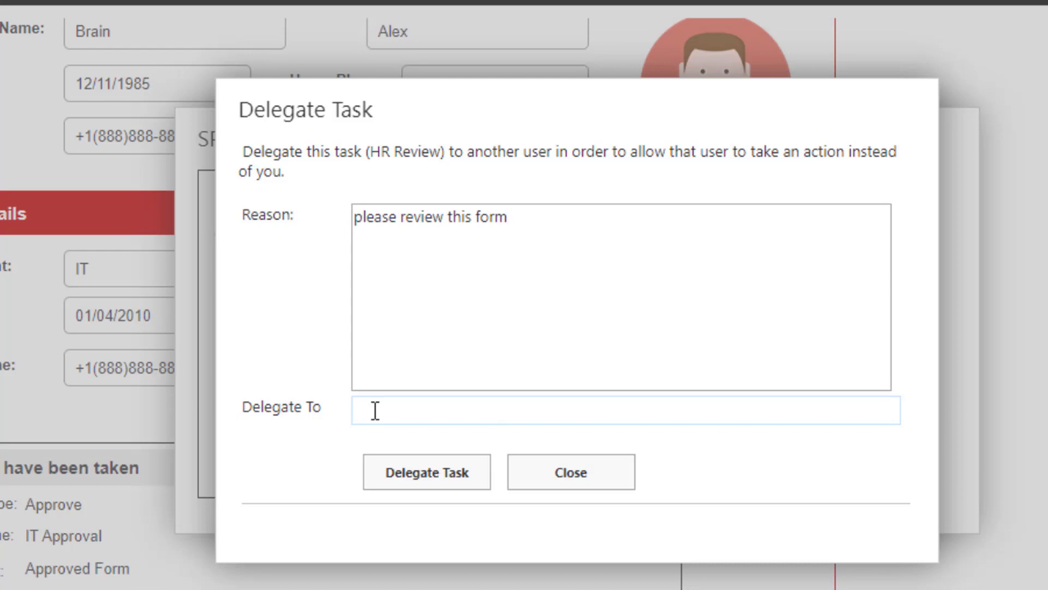
text(Alex)
click(380, 476)
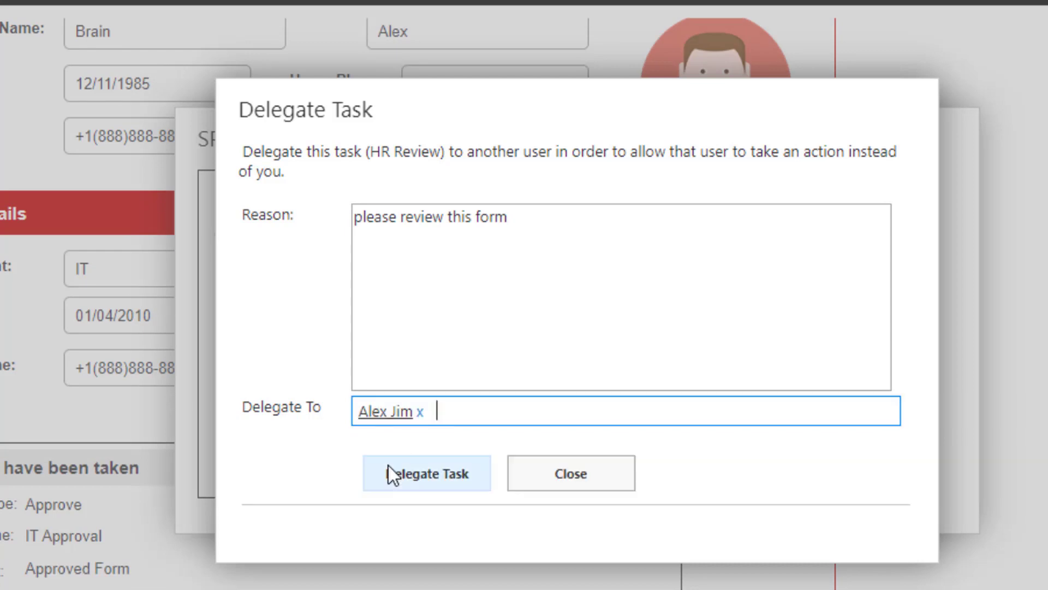
click(408, 473)
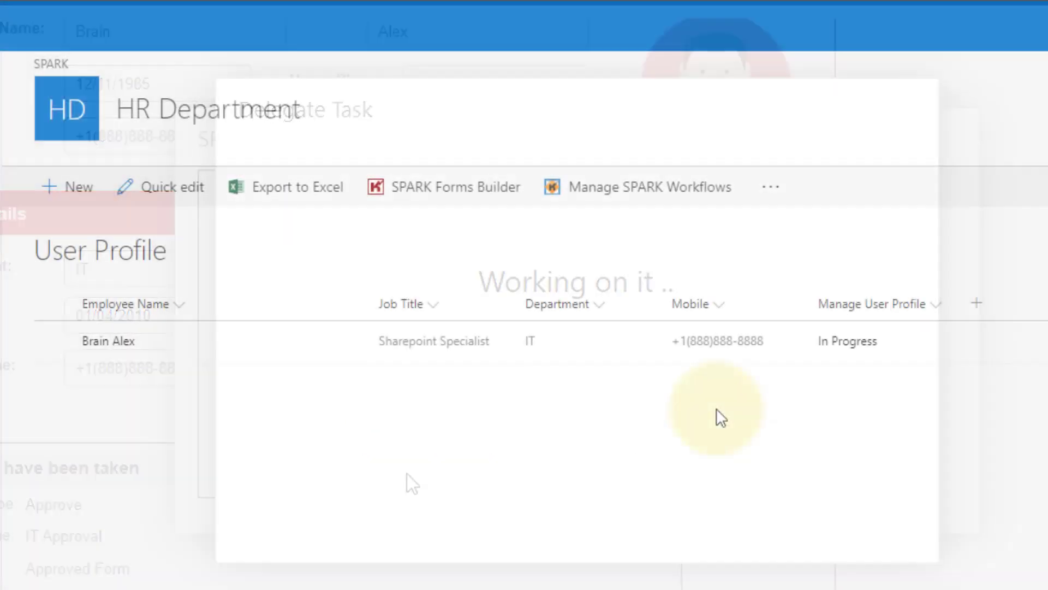
- Open the profile item from its In Progress workflow status and sign in with the delegated user's username and password
click(835, 353)
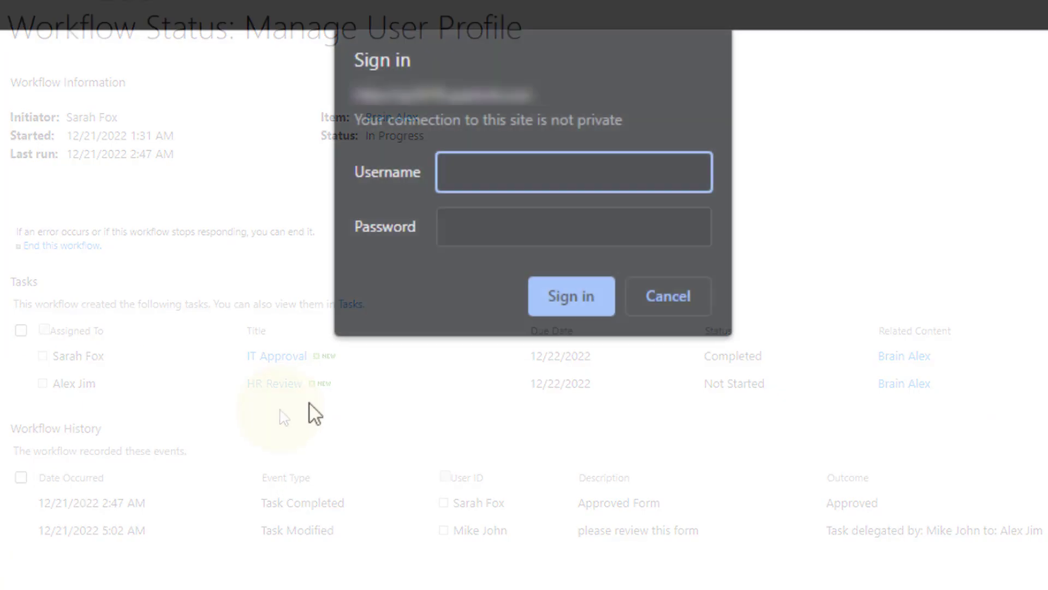
text(Alexj)
click(522, 234)
text(***********)
click(556, 296)
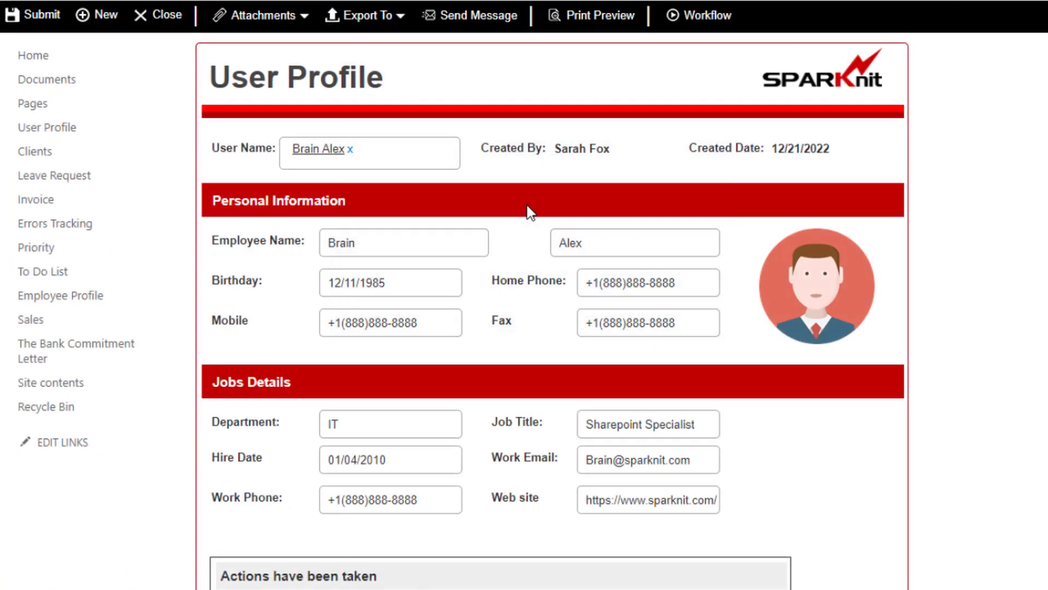
- Submit the profile form and complete the HR Review task with the Continue action and the comment "Done"
scroll(531, 211, down, 6)
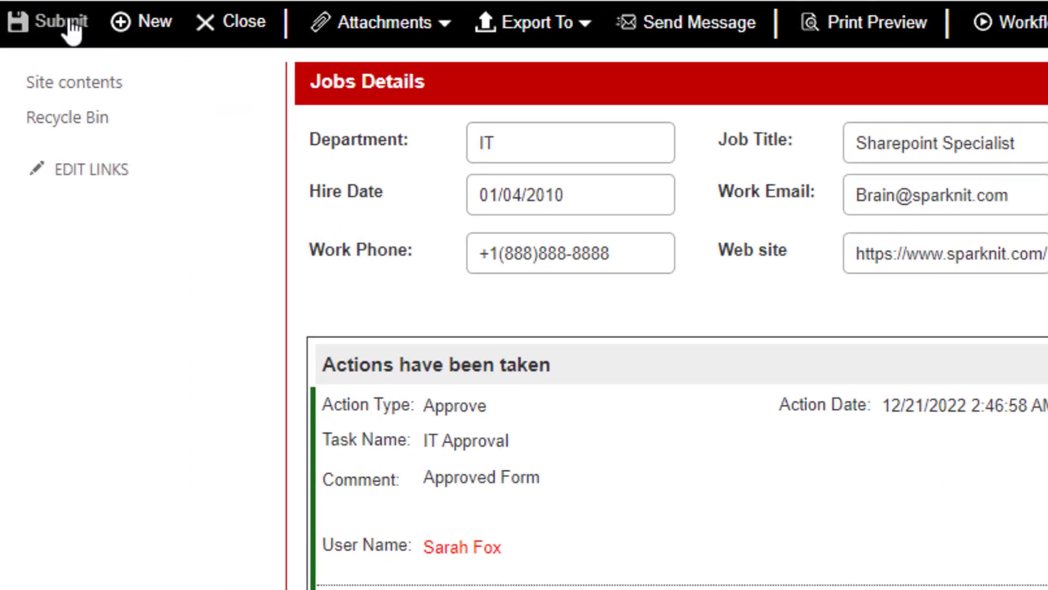
click(64, 25)
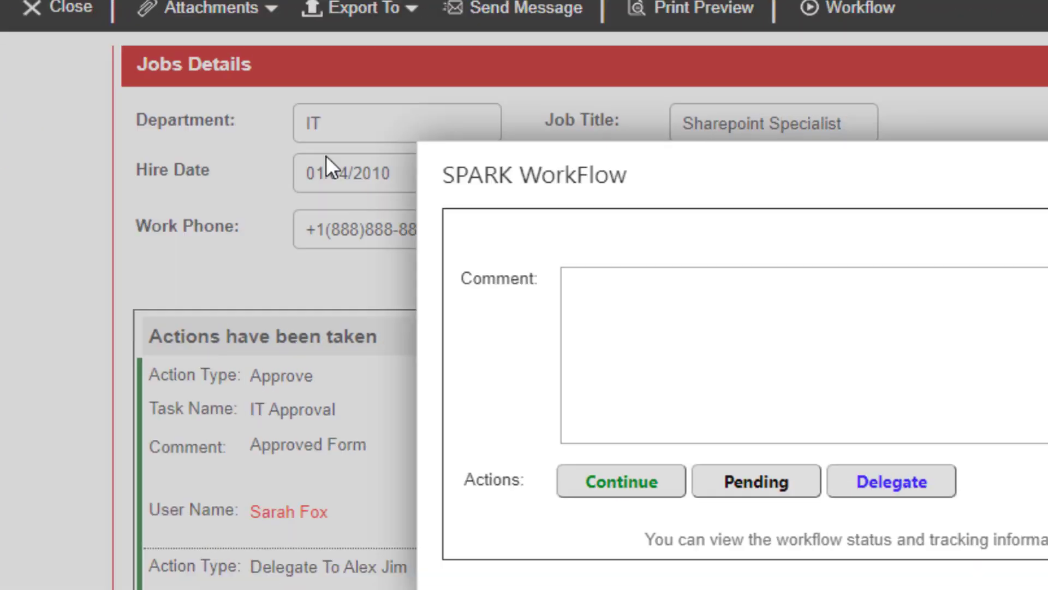
text(Done)
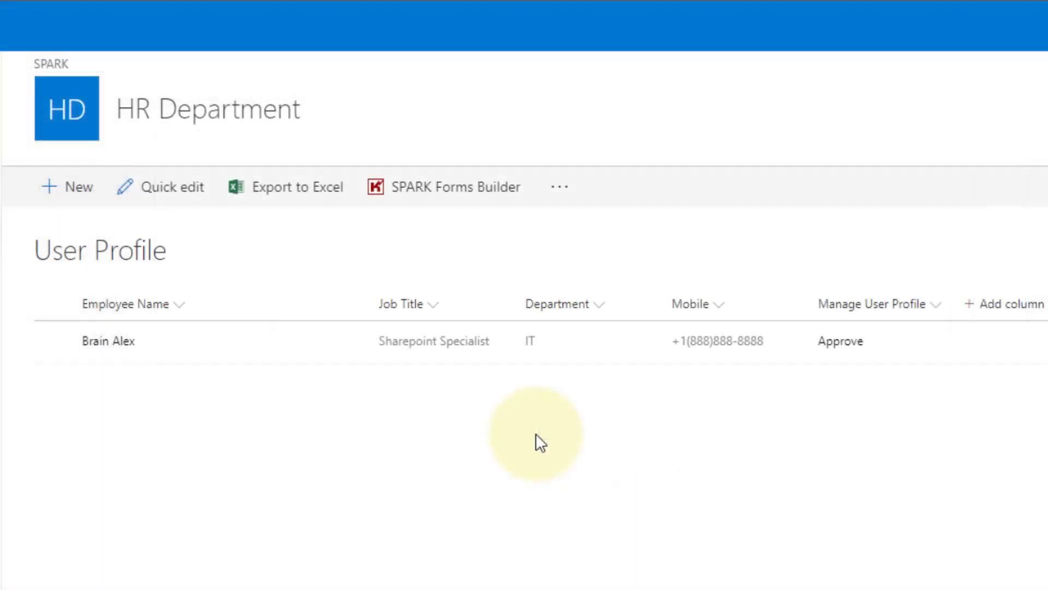
- Open the profile item from its workflow status and review the history of actions taken at the end of the form
click(844, 343)
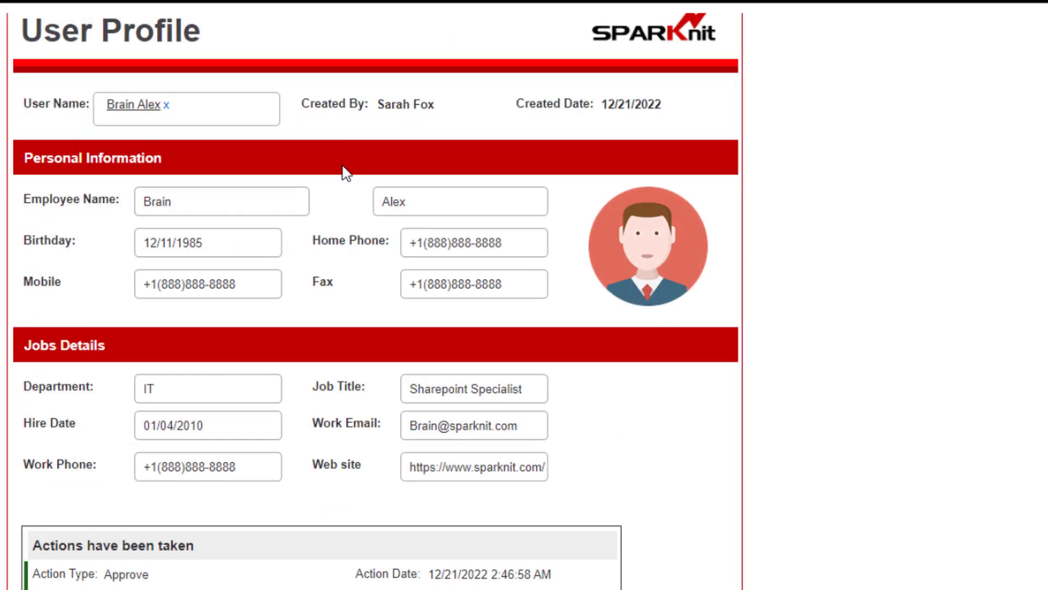
scroll(344, 172, down, 8)
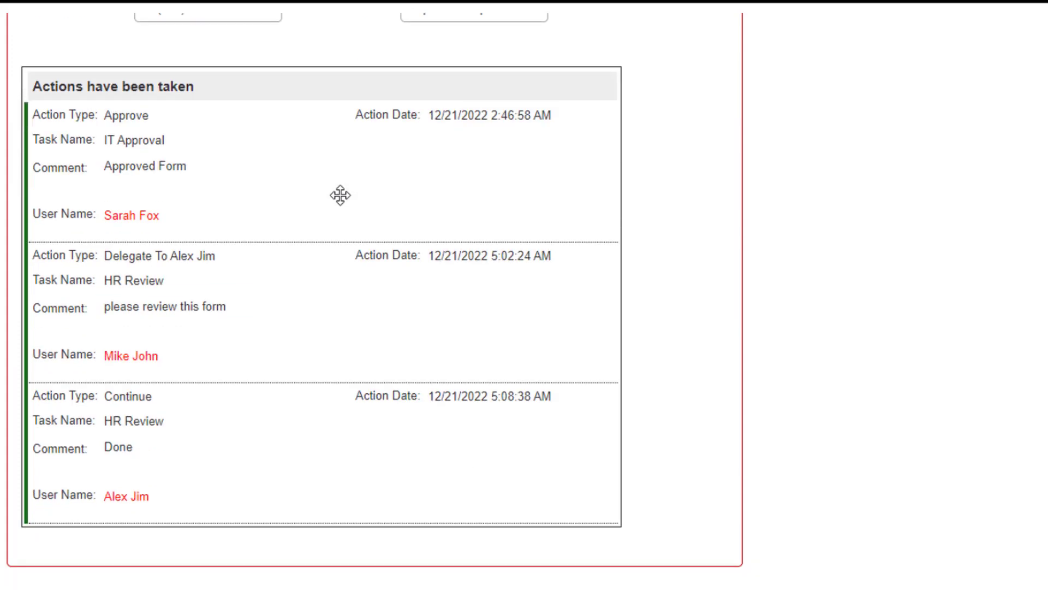